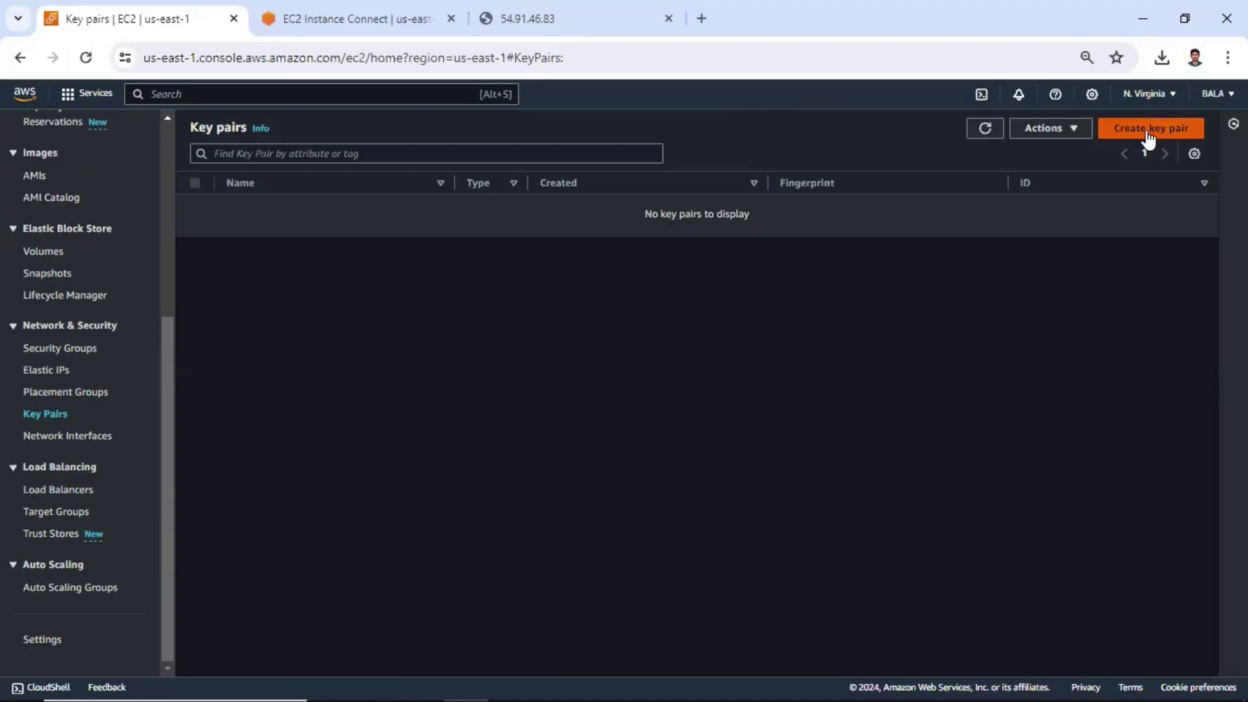
Step: Create an RSA key pair named linux_lab with the private key file in .pem format
click(278, 310)
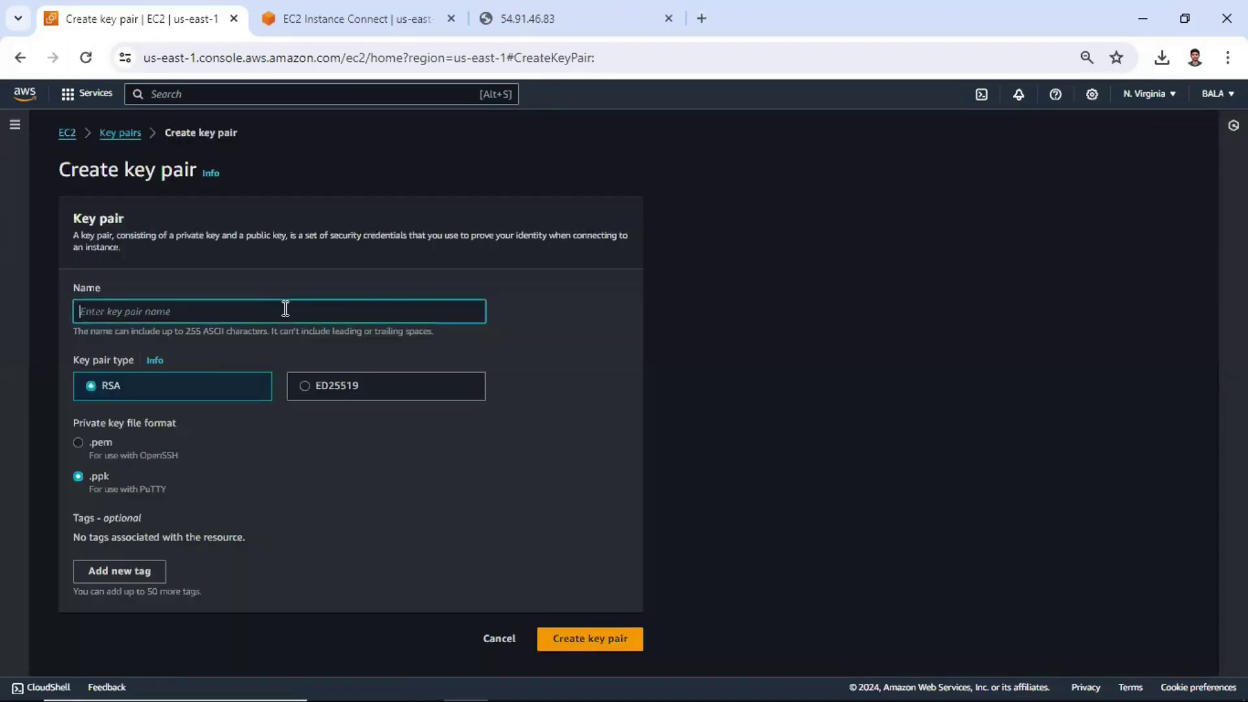
text(linux_lab)
drag(126, 381, 95, 381)
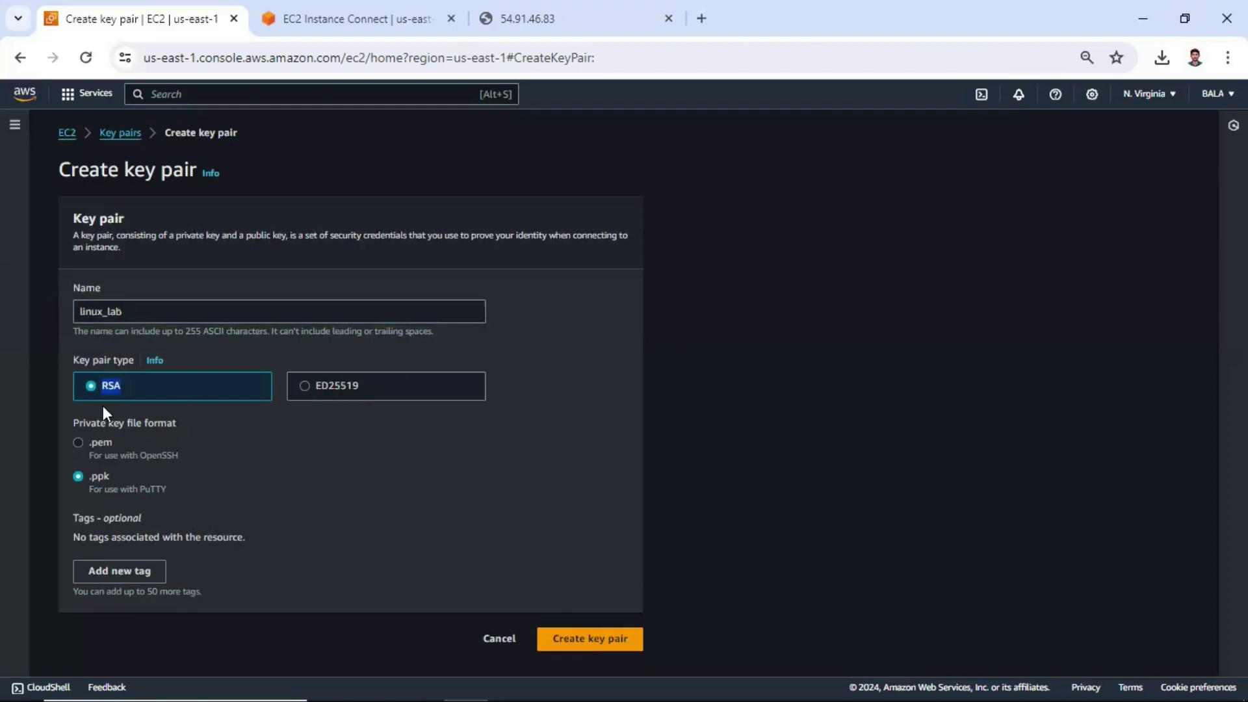
drag(83, 419, 83, 420)
click(98, 445)
click(562, 640)
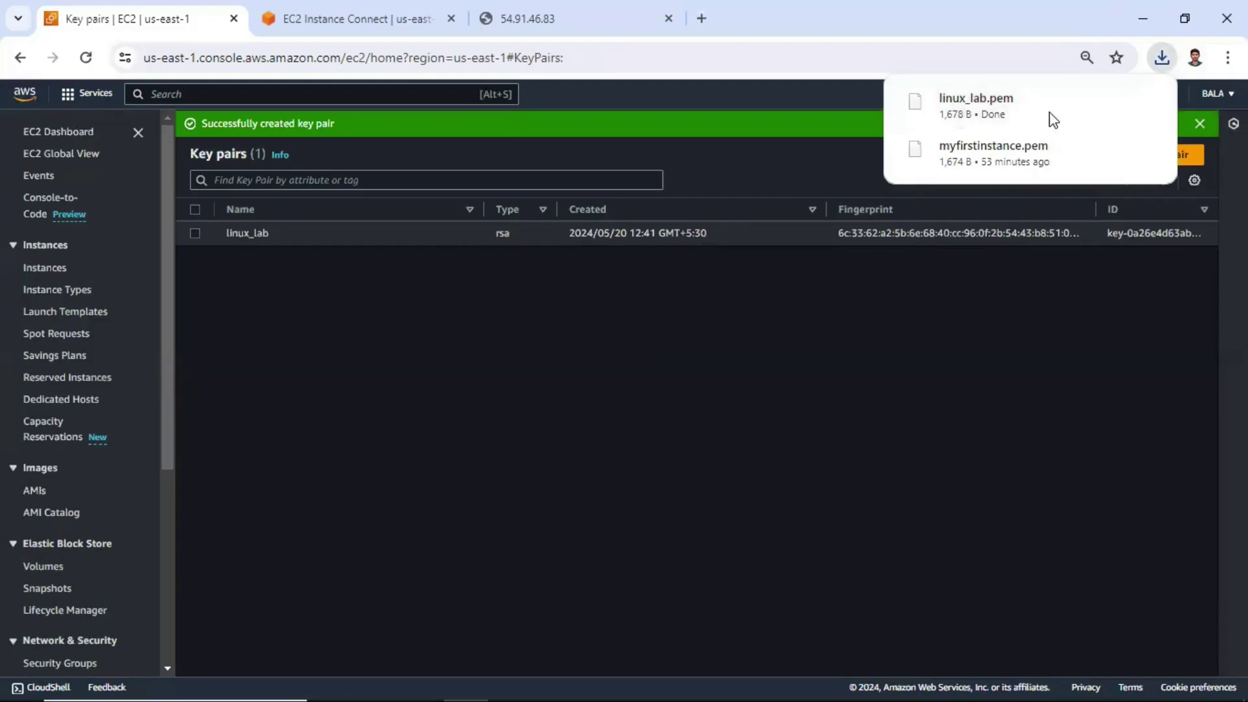
Step: Check the downloaded linux_lab.pem file and view the actions available for the linux_lab key pair
mouse_move(1107, 100)
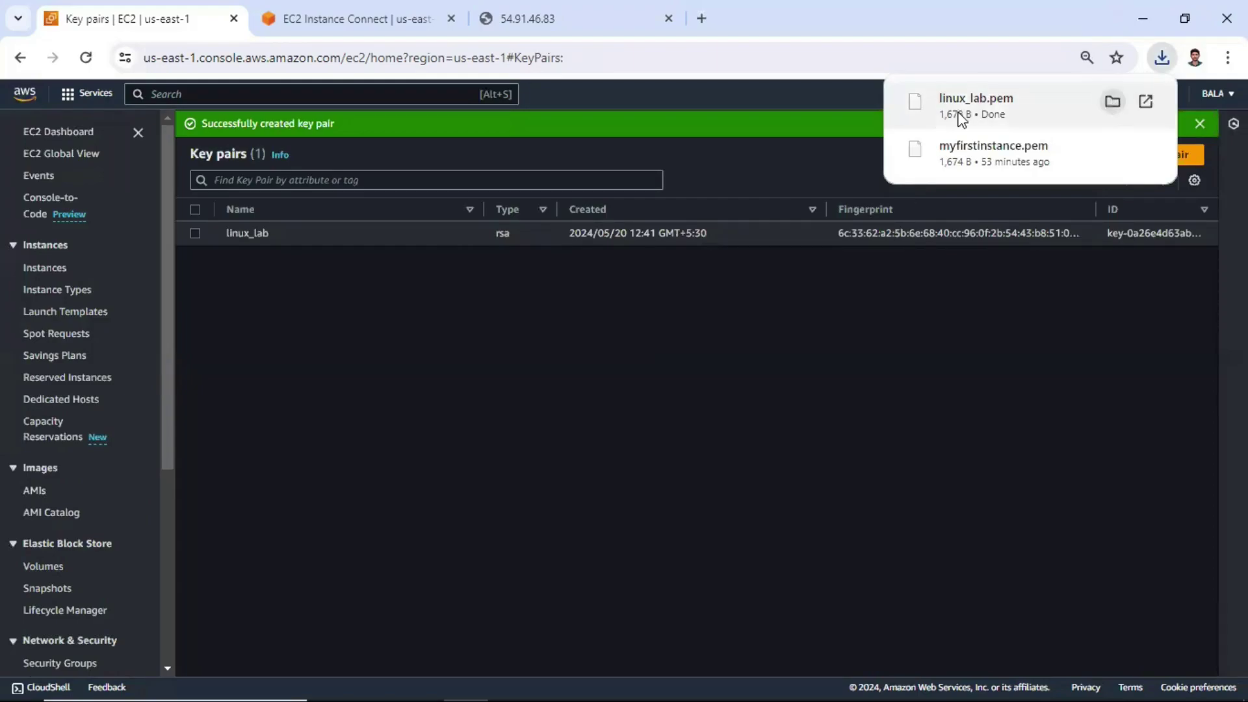
click(189, 233)
click(1038, 156)
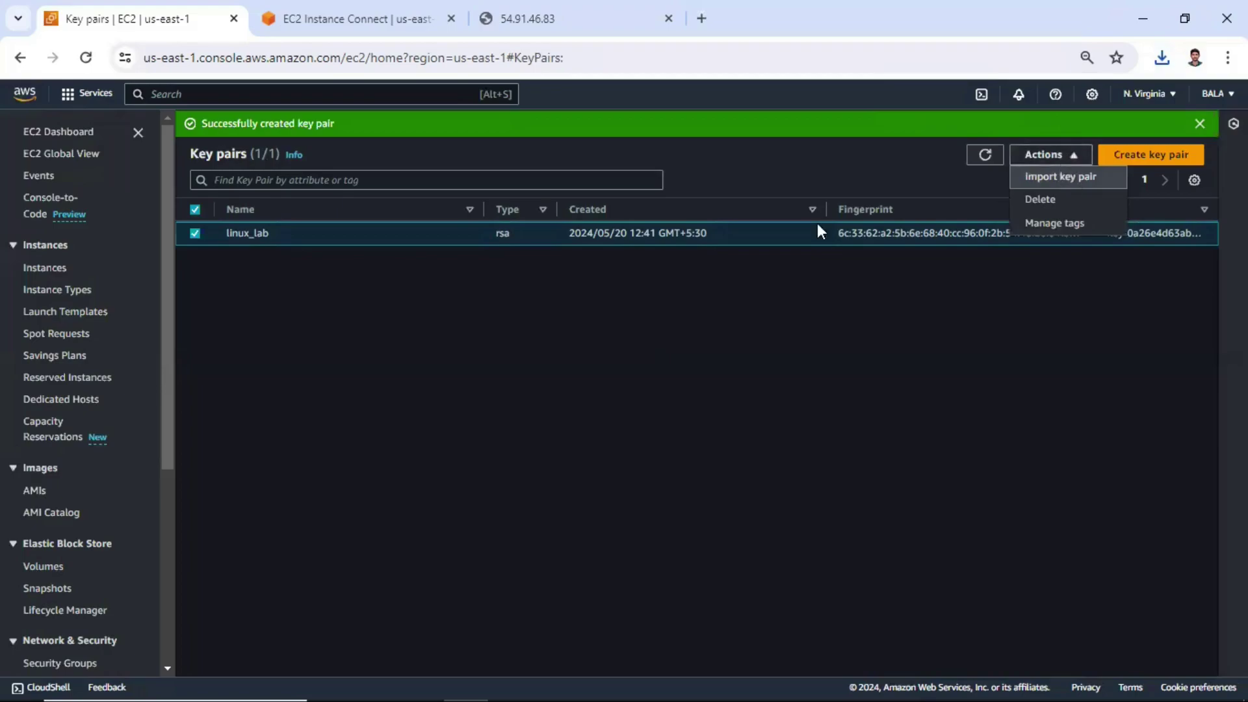
Step: Start launching a new EC2 instance from the Instances page and name it ssh_lab
click(44, 268)
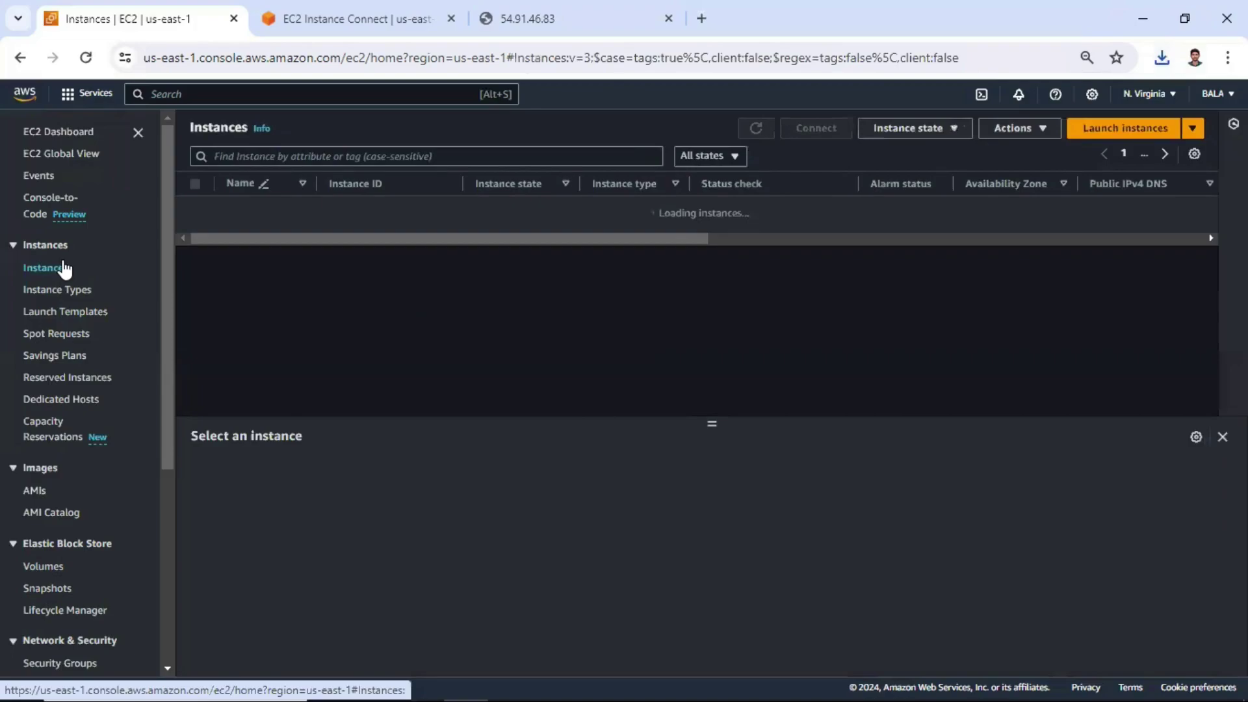
click(1123, 134)
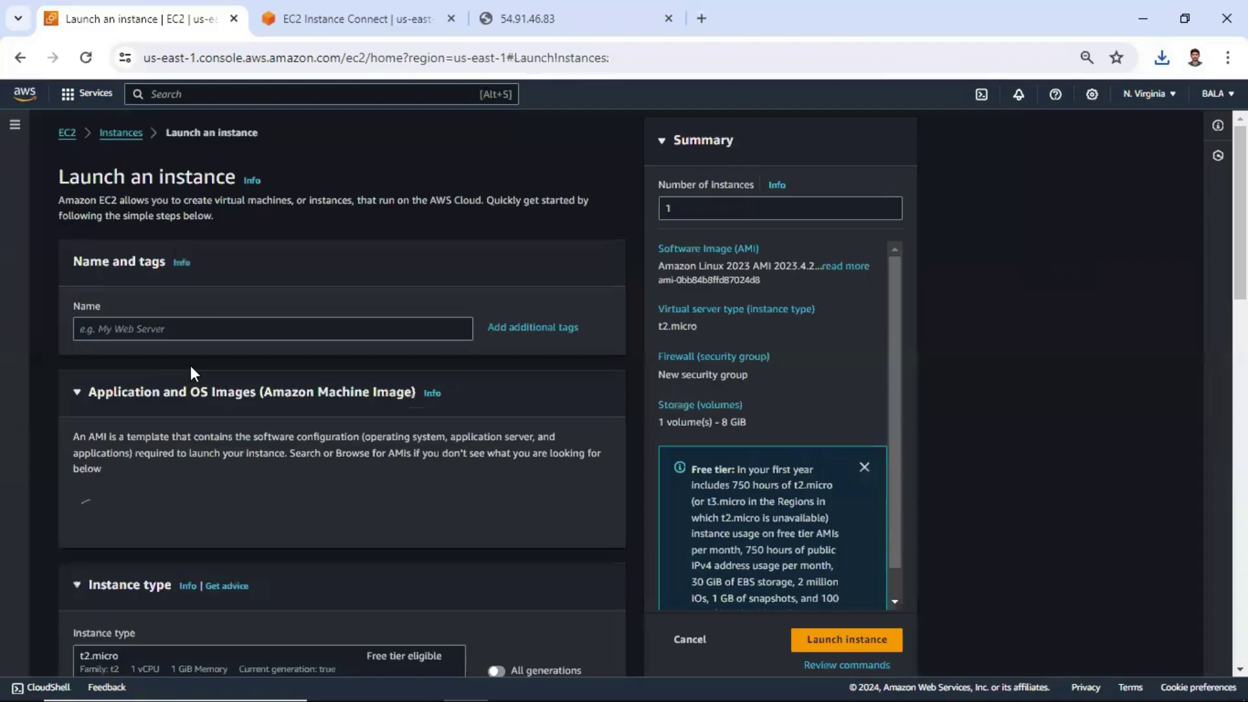
scroll(190, 366, down, 1)
click(169, 243)
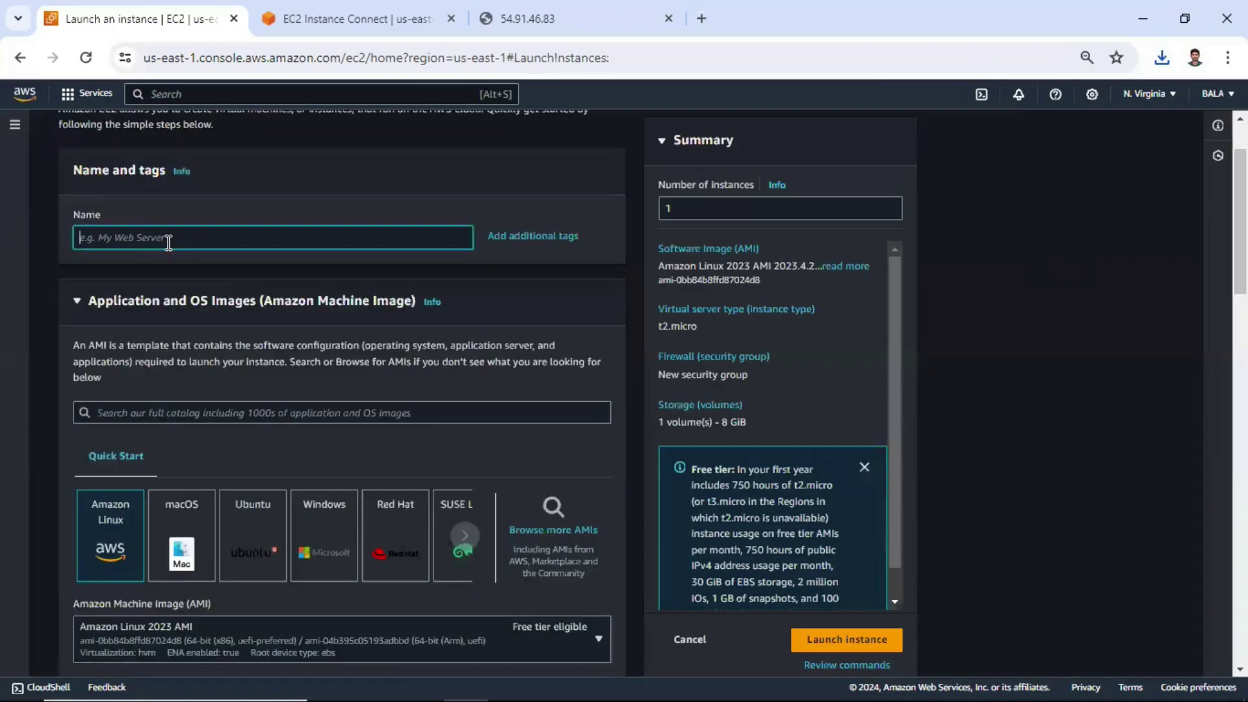
text(ssh_lab)
Step: Keep the Amazon Linux 2023 AMI and t2.micro instance type, and assign the linux_lab key pair for login
scroll(174, 274, down, 1)
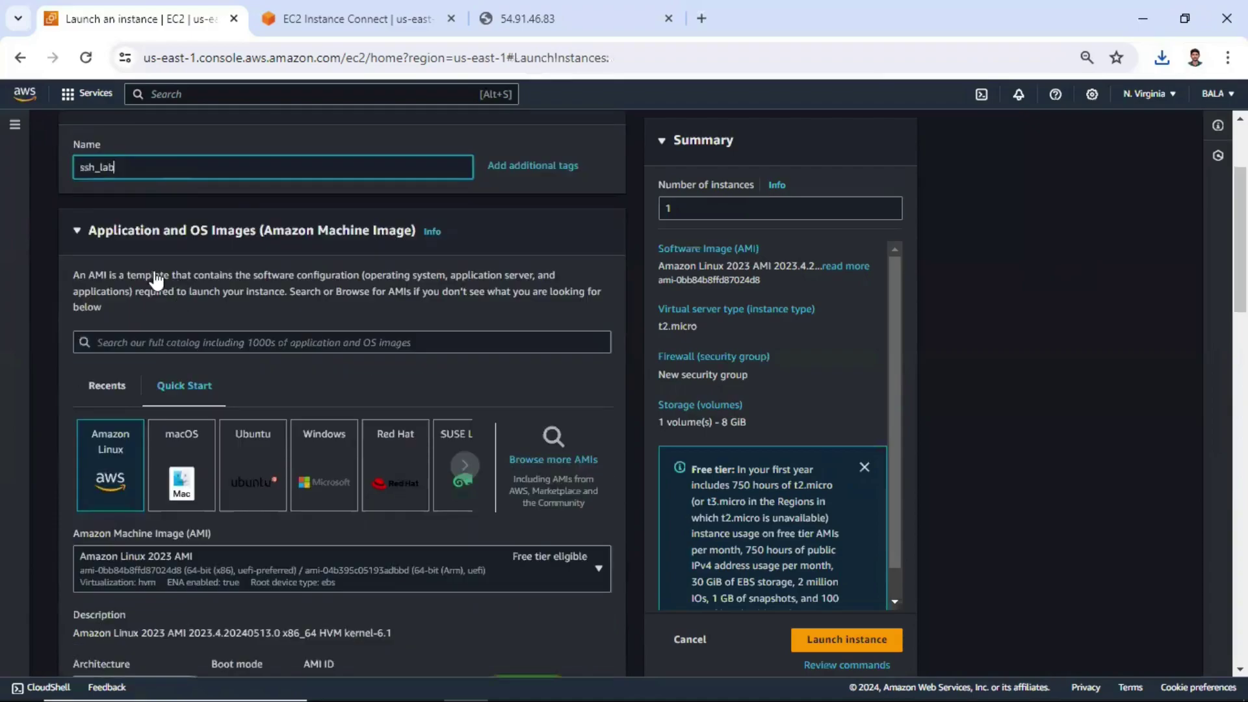
scroll(156, 280, down, 3)
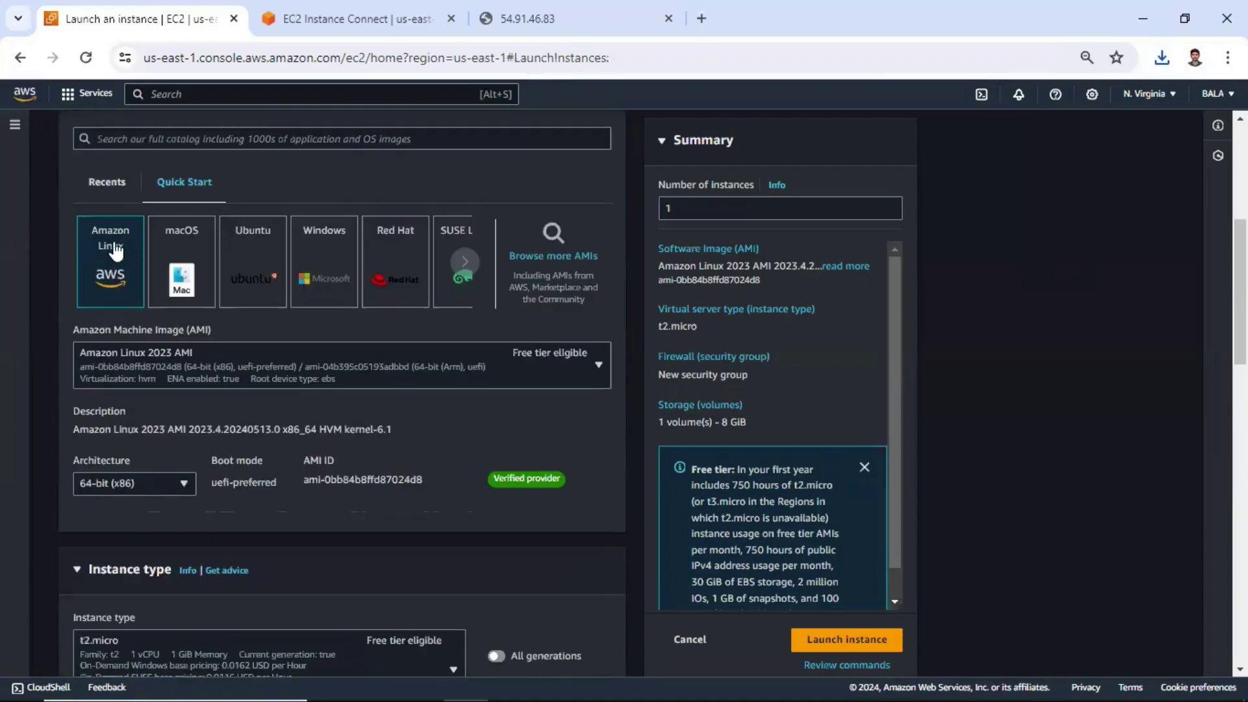
scroll(117, 257, down, 1)
scroll(130, 273, down, 2)
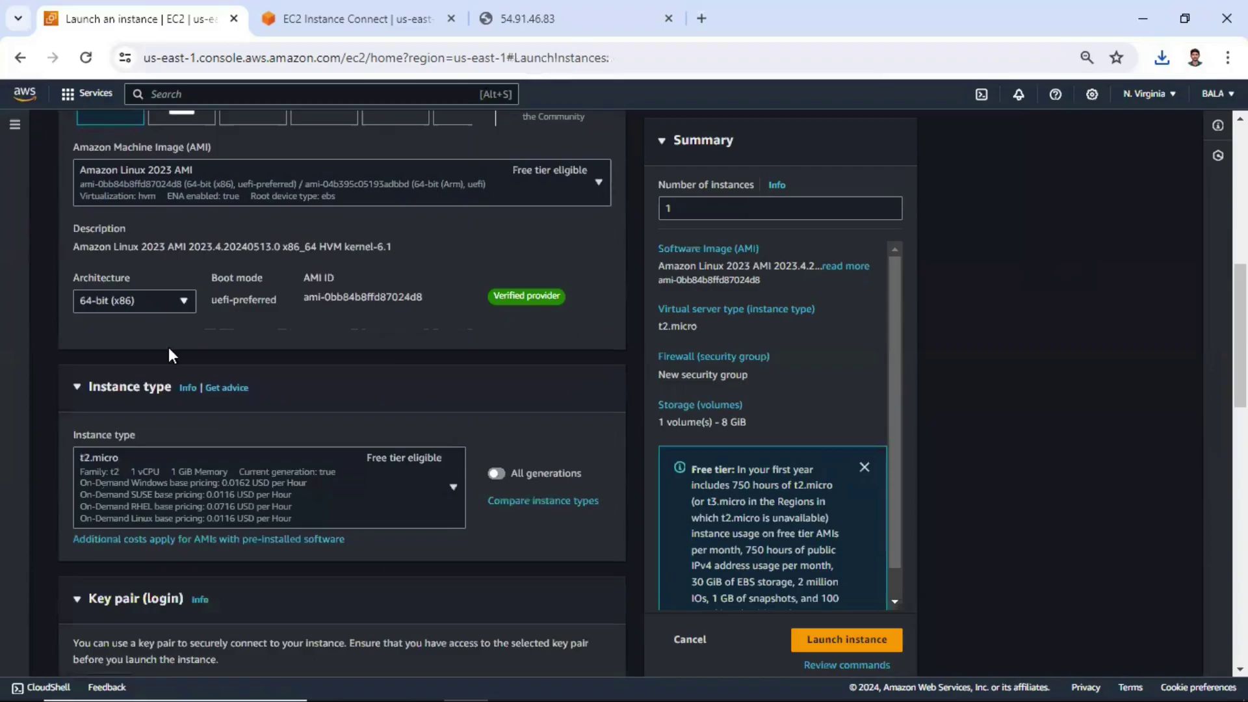
scroll(156, 325, down, 3)
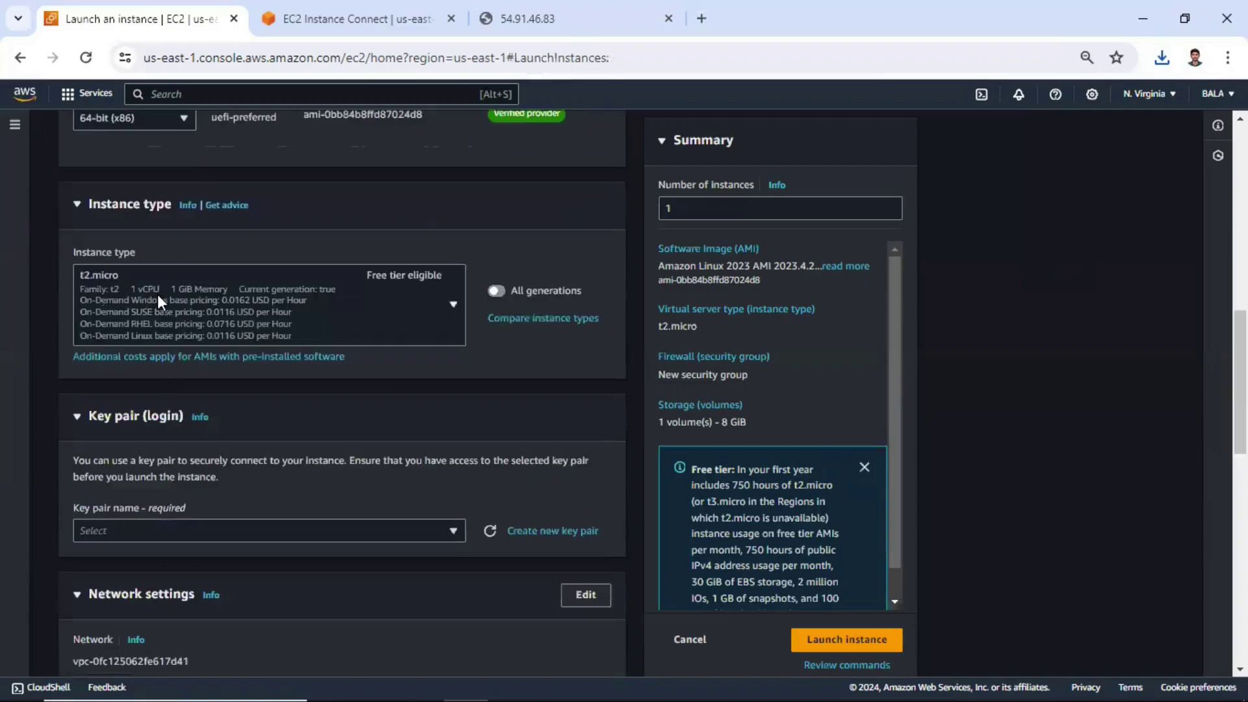
scroll(156, 390, down, 2)
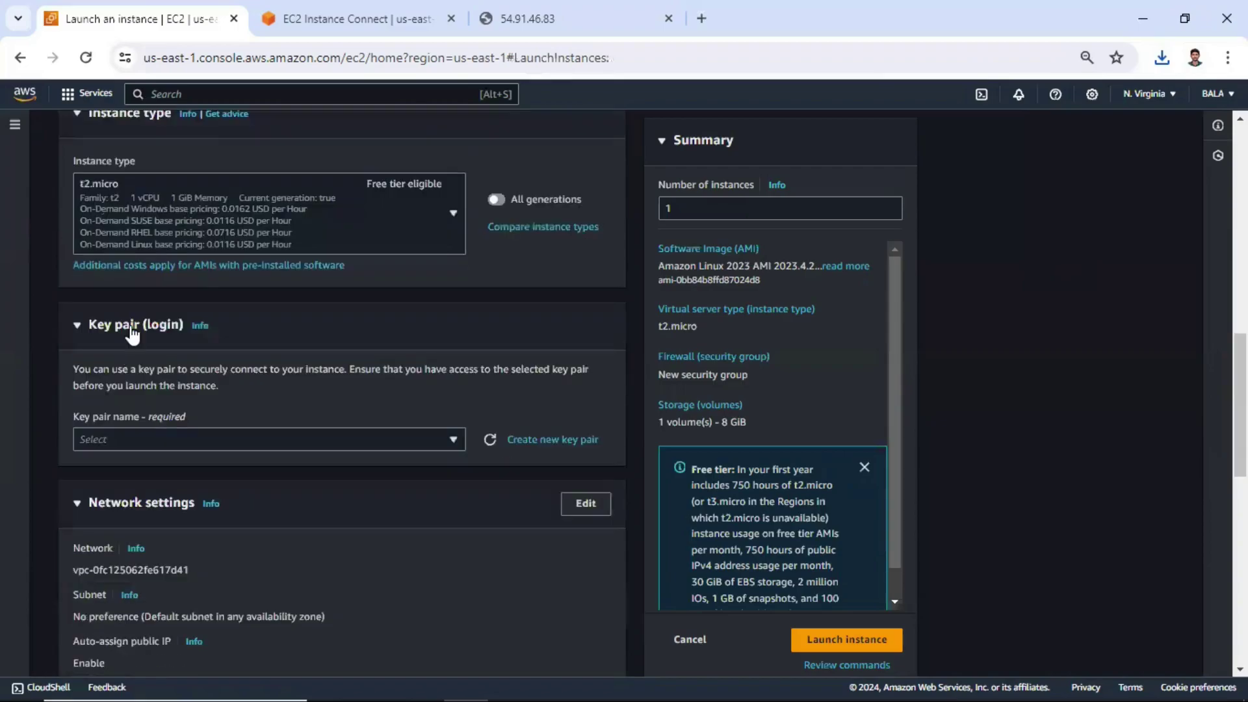
click(137, 438)
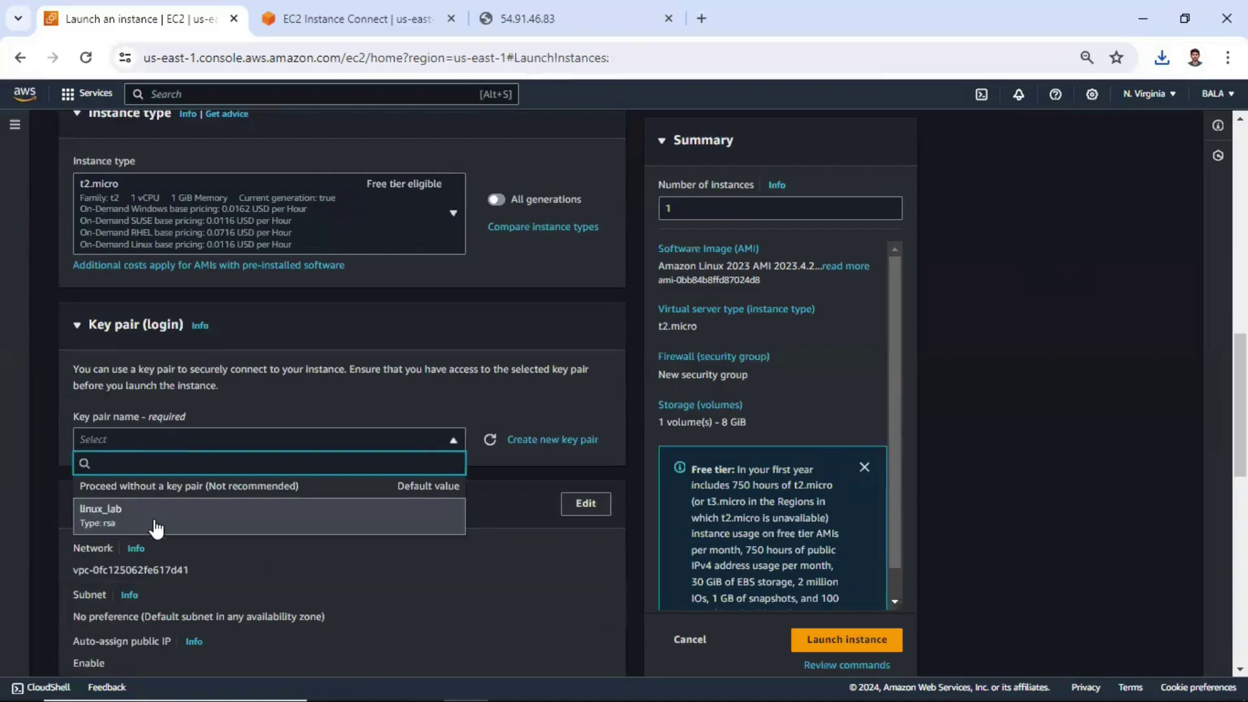
click(168, 513)
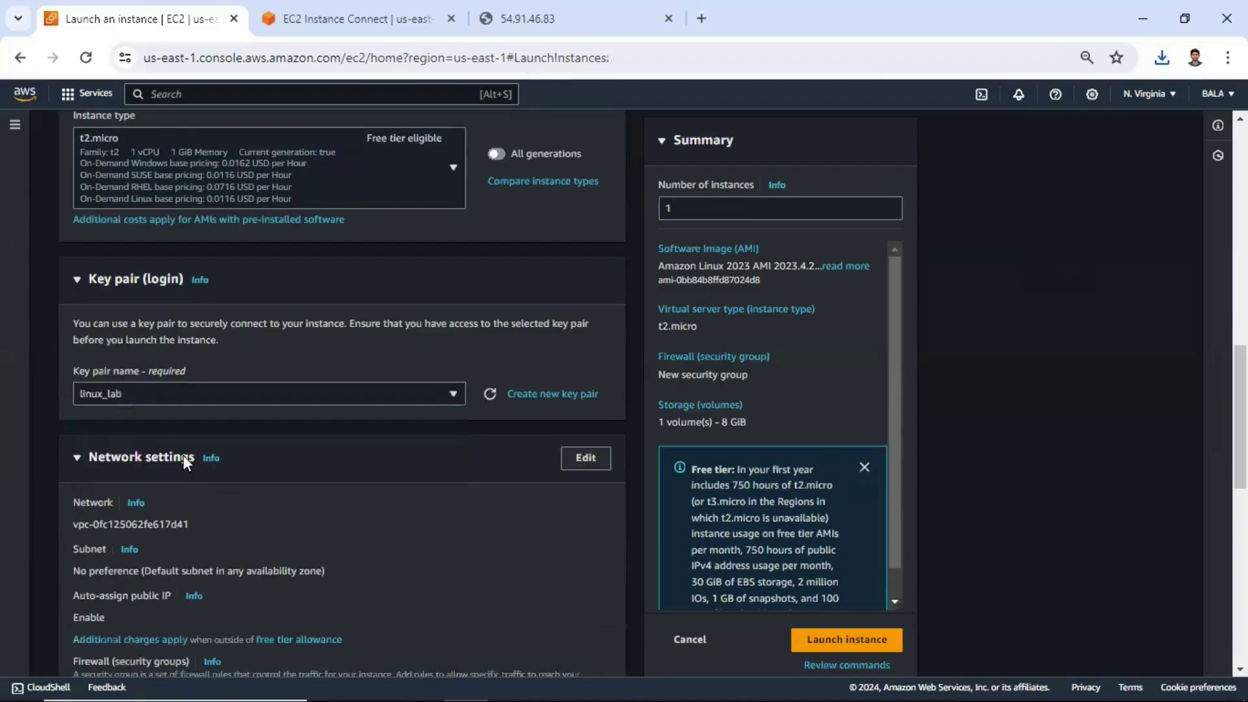
Step: Set the firewall to use an existing security group and choose sg_ssh_http_lab
scroll(107, 262, down, 3)
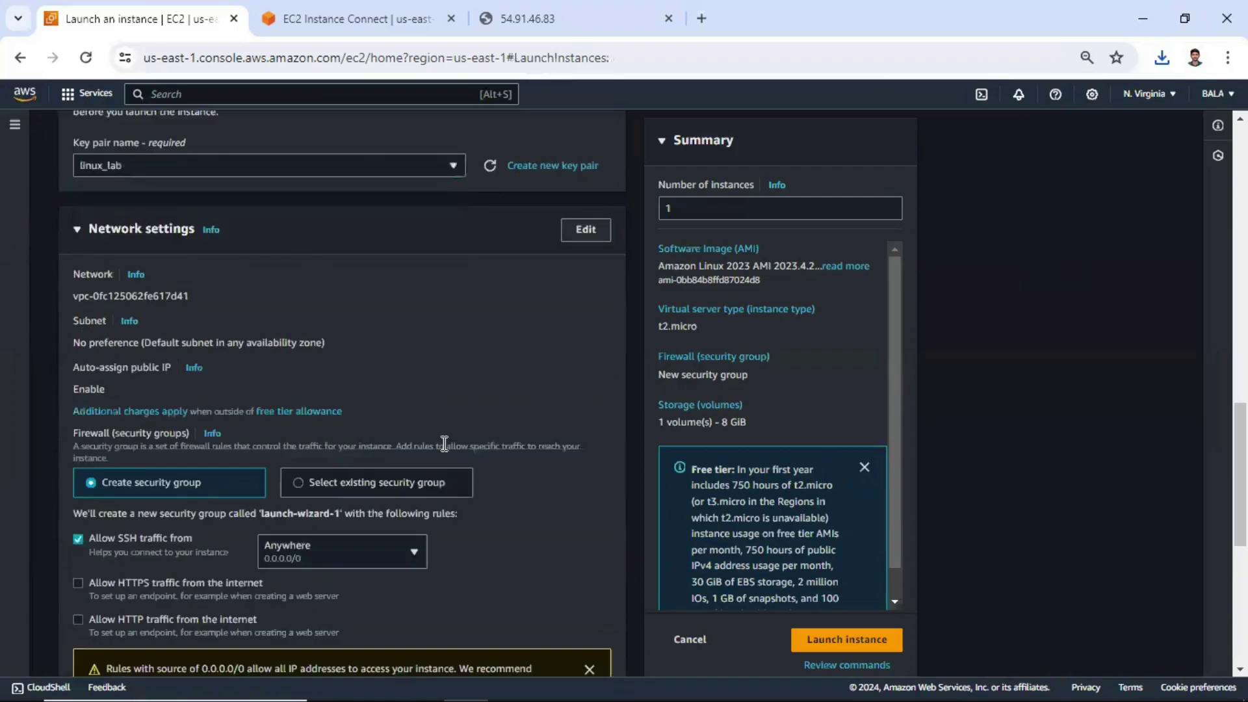
click(328, 484)
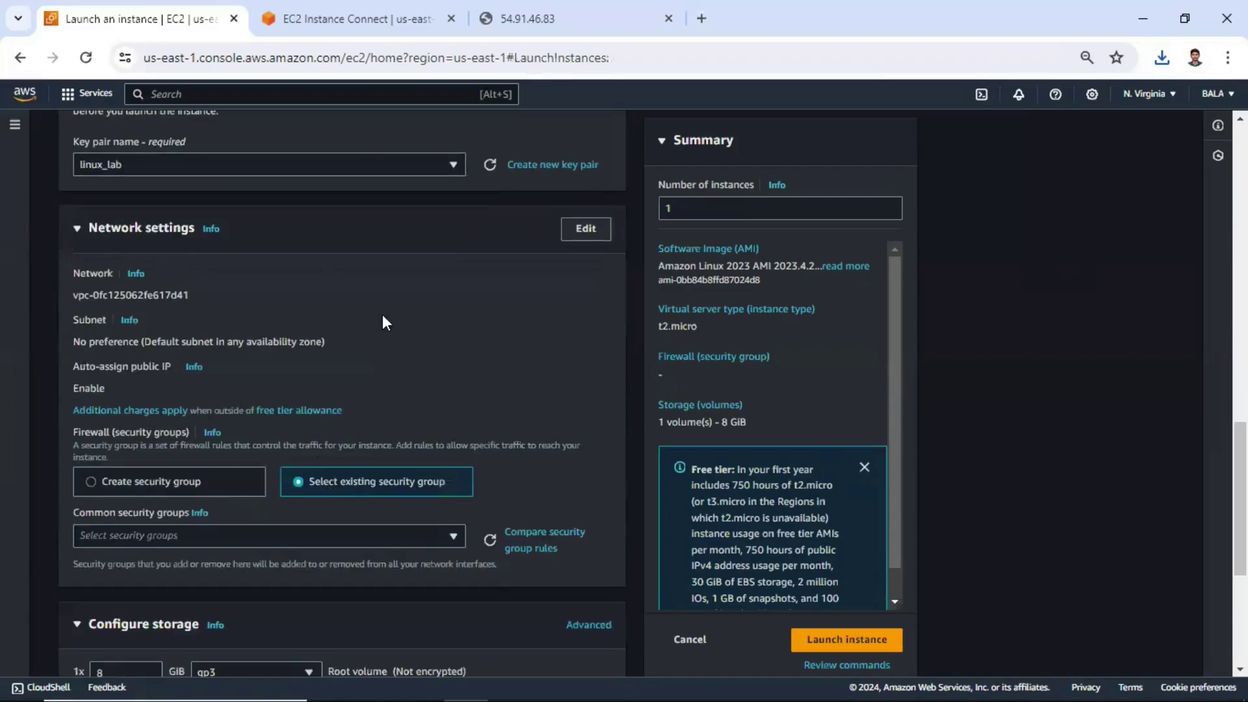
scroll(290, 356, down, 3)
click(291, 356)
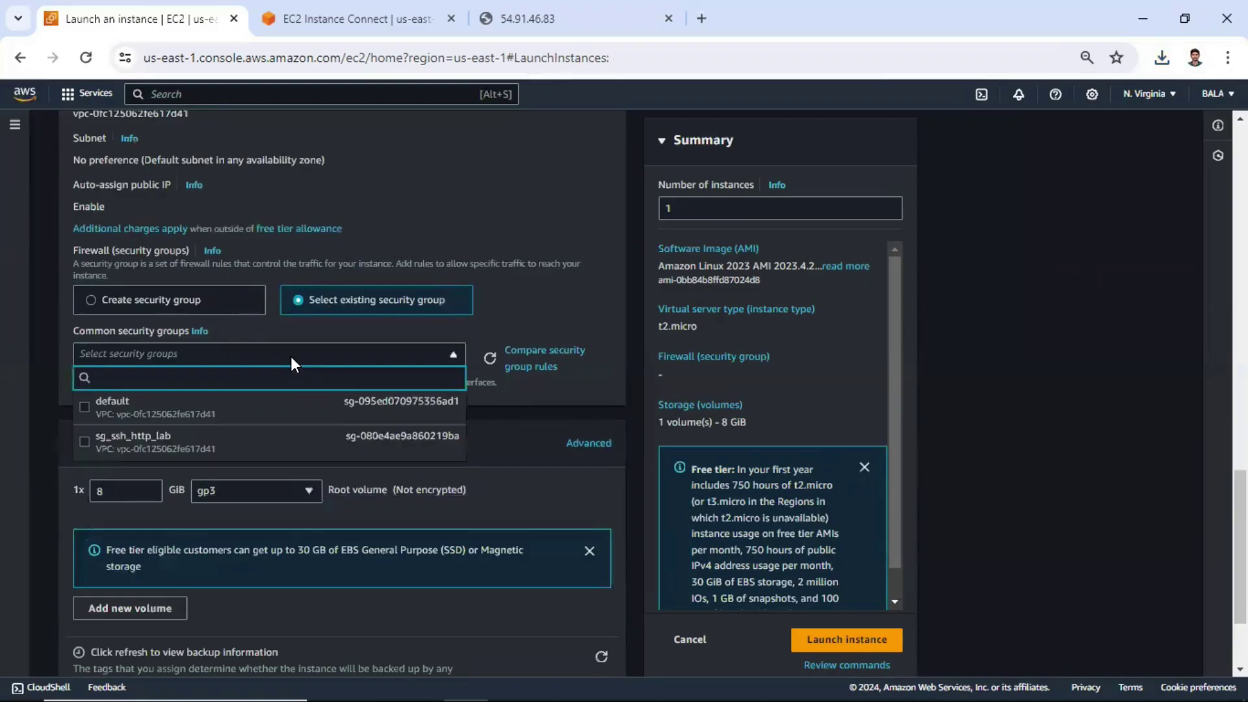
click(85, 442)
Step: Review the network and storage settings of the new instance and launch it
scroll(286, 318, up, 1)
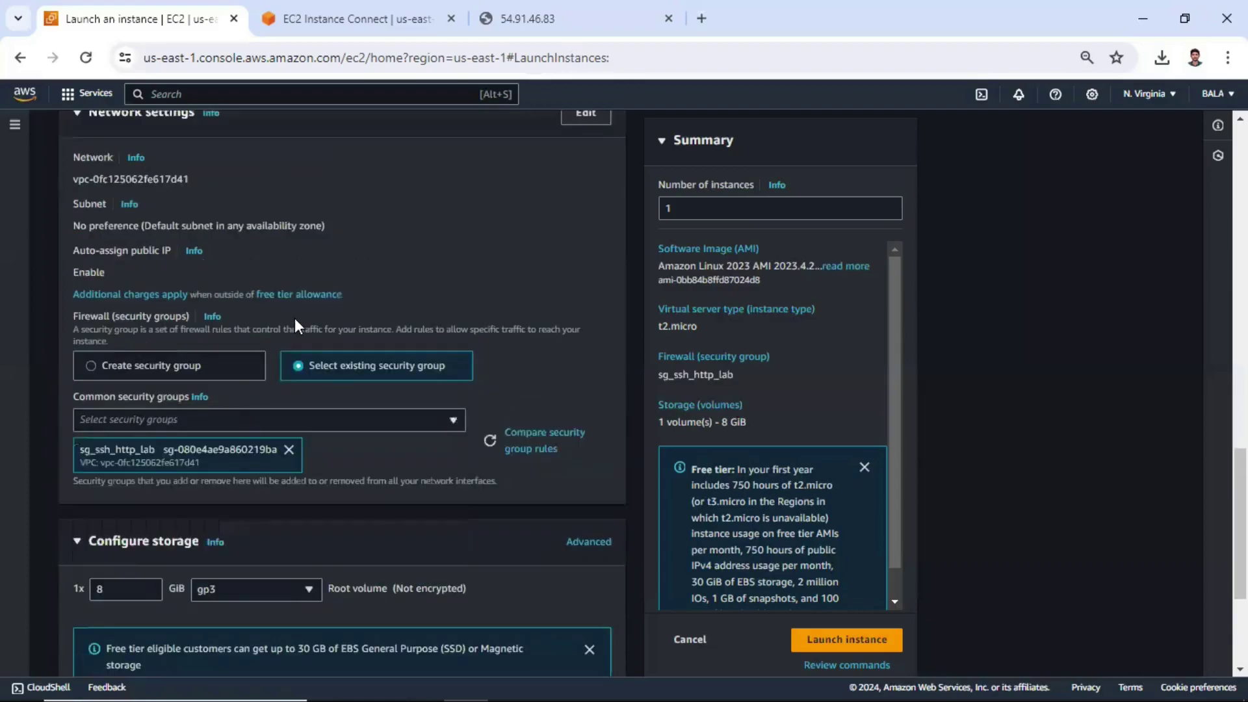
scroll(295, 318, up, 8)
scroll(296, 320, down, 9)
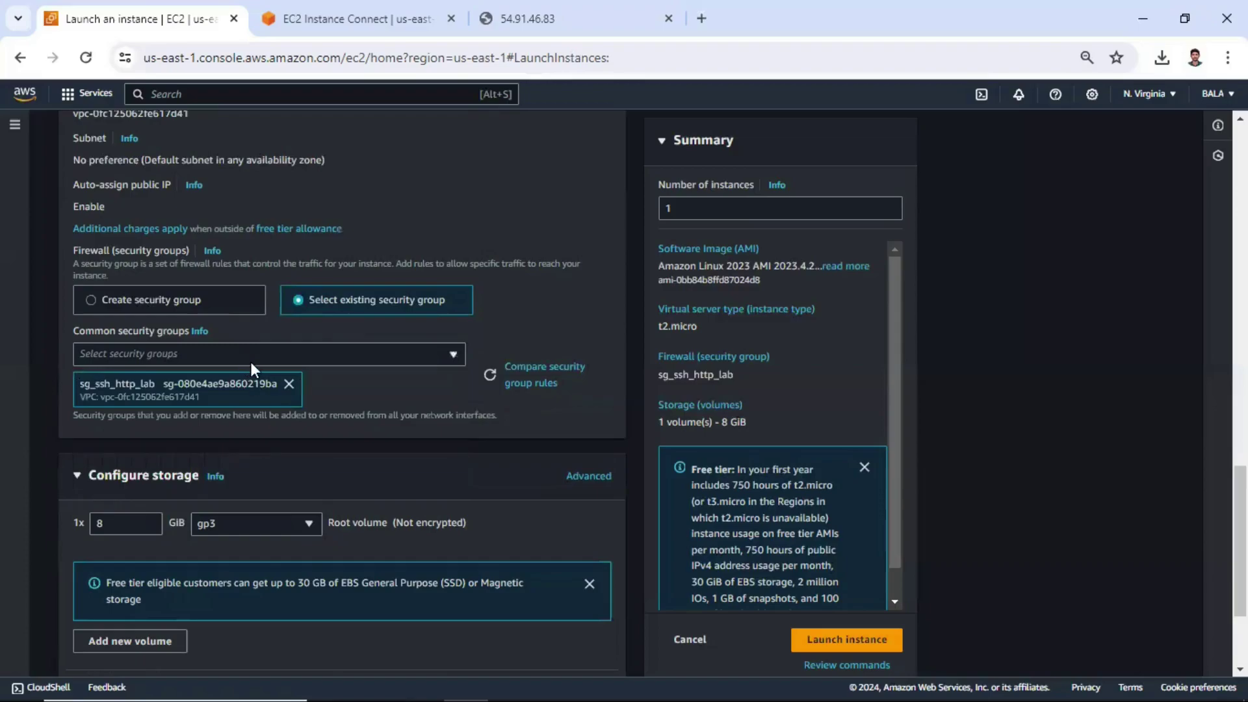
scroll(254, 361, down, 1)
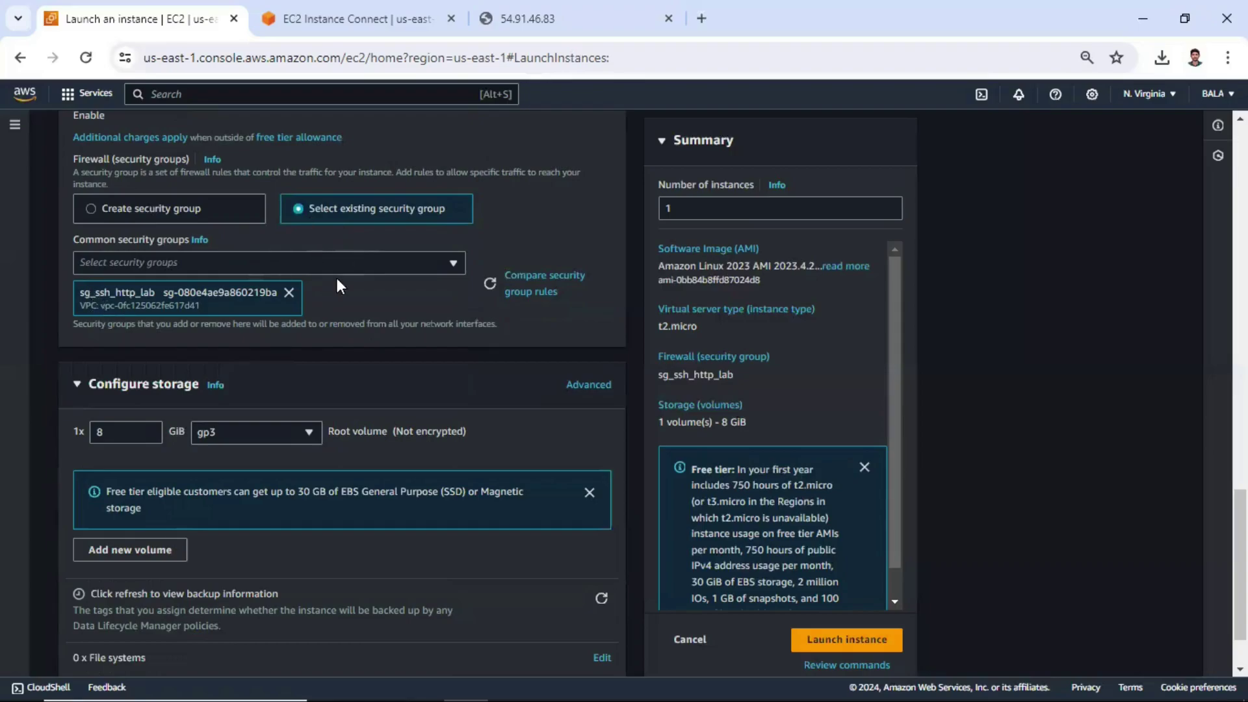
scroll(441, 357, down, 1)
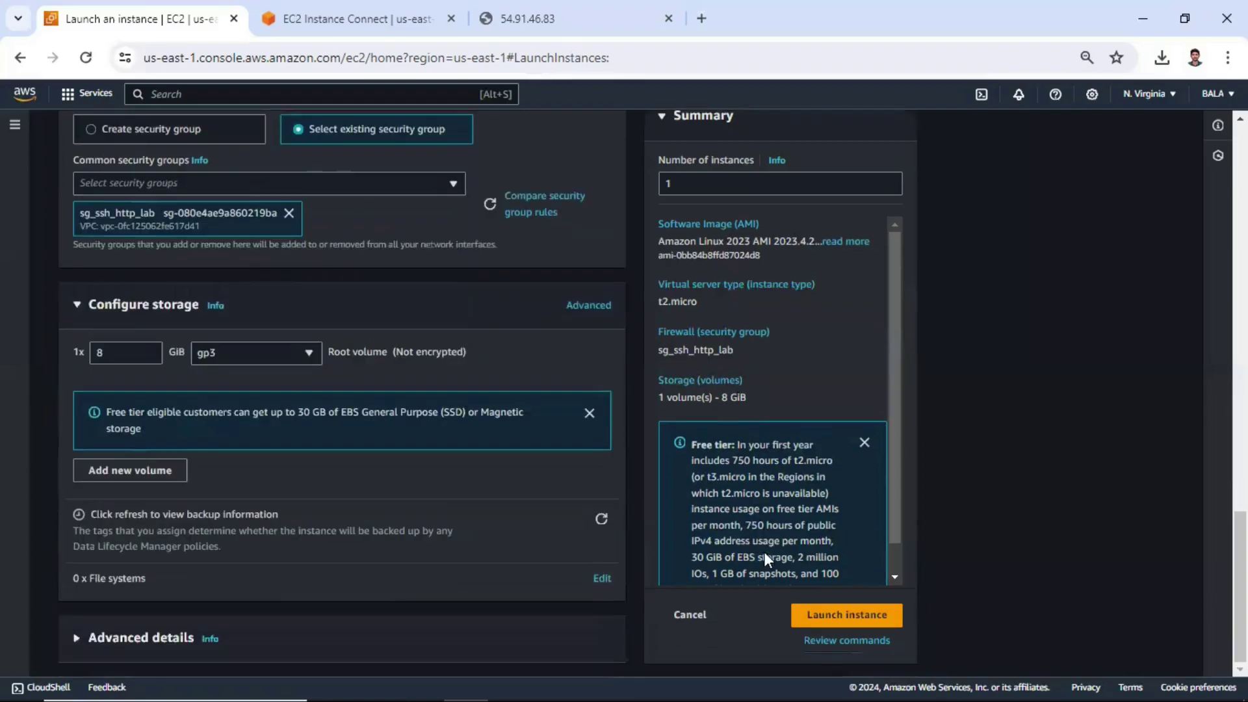
click(831, 614)
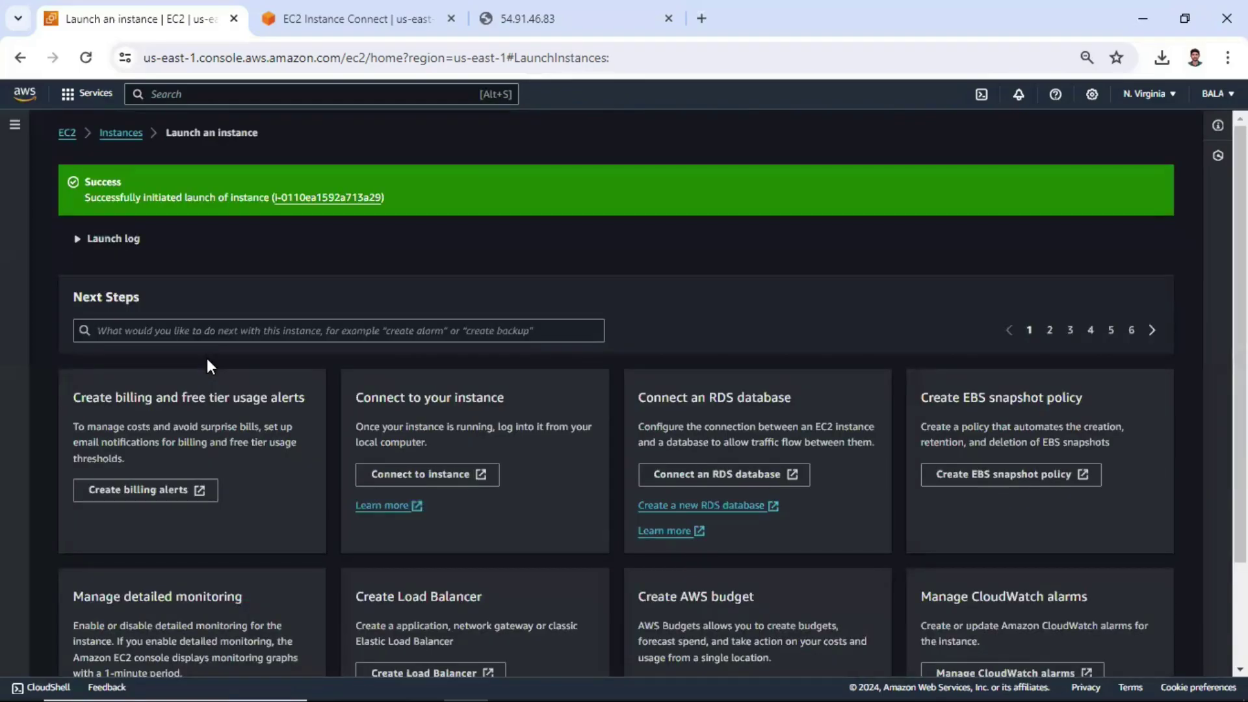
Step: Return to the instance list, select the ssh_lab instance and refresh its state
click(120, 133)
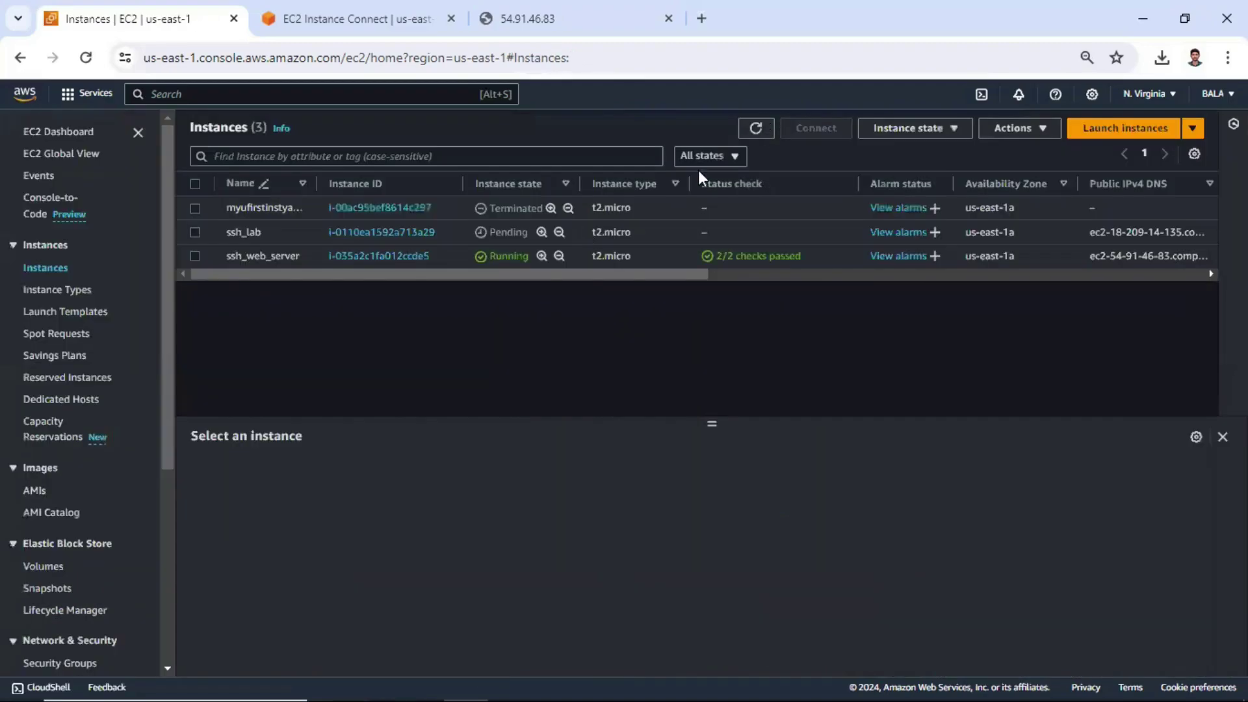
drag(528, 232, 498, 232)
click(754, 130)
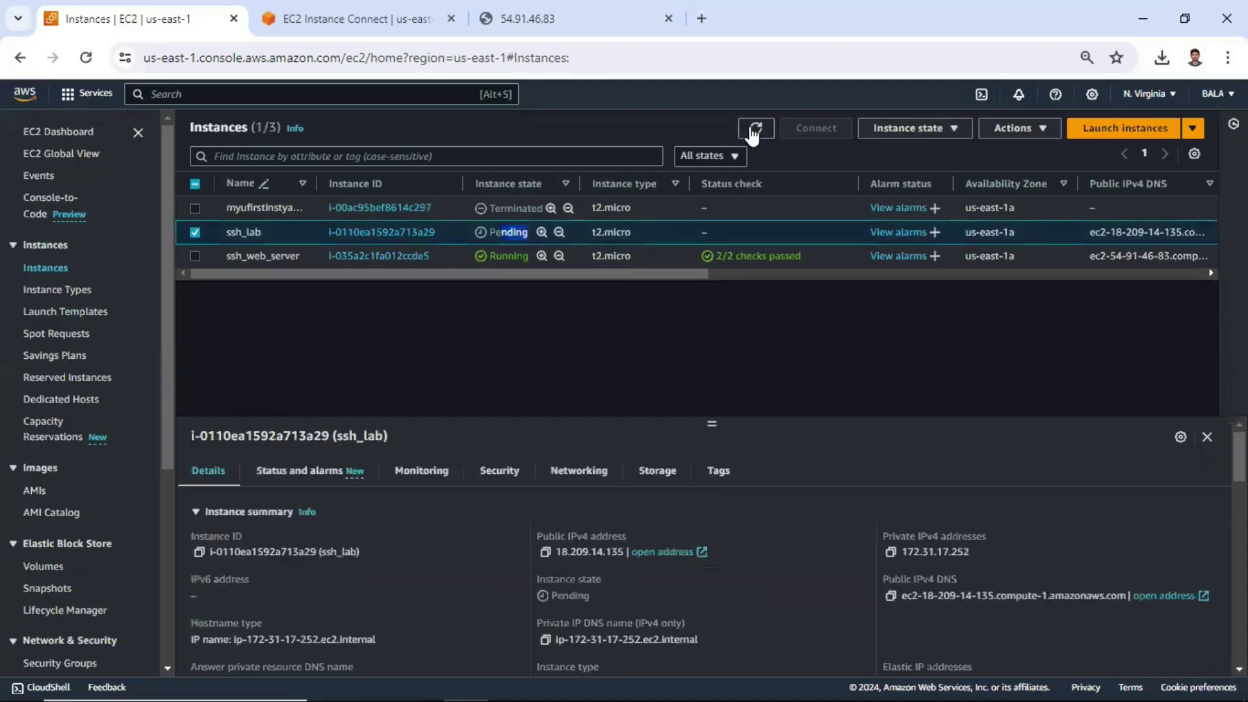
click(754, 128)
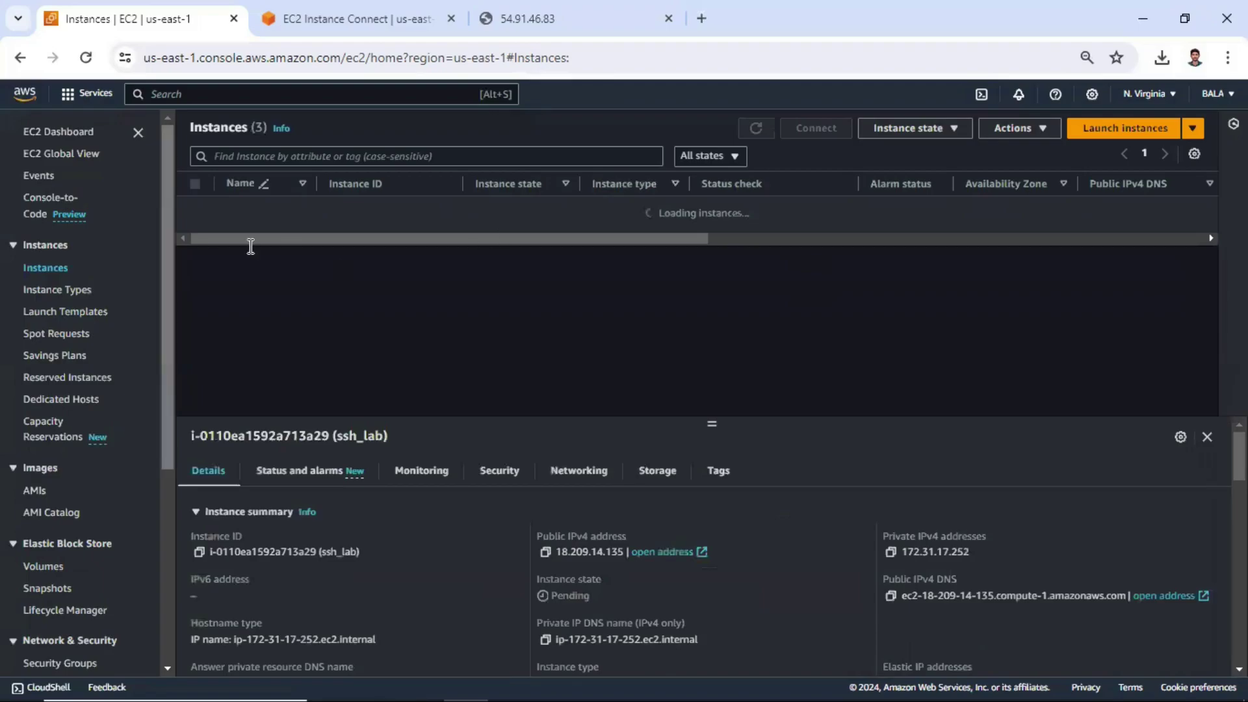
Step: Examine the inbound and outbound security rules of the ssh_lab instance
click(499, 473)
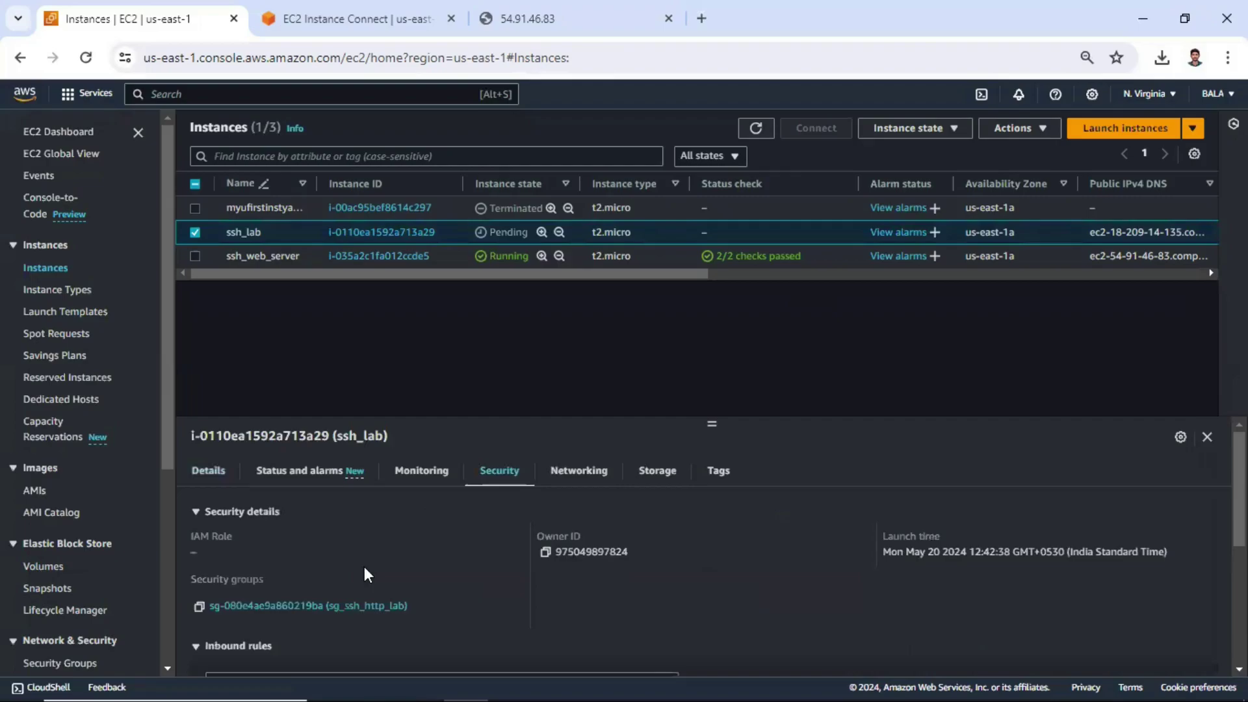
scroll(349, 571, down, 3)
scroll(623, 546, up, 1)
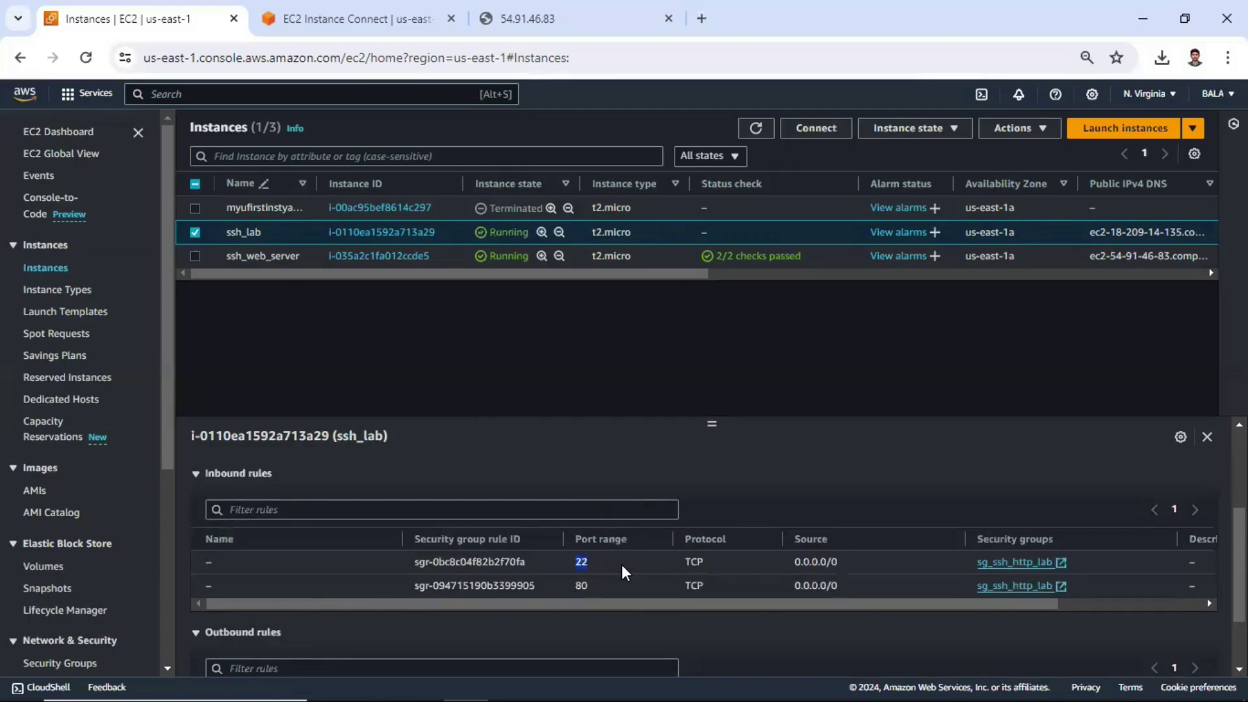
click(210, 230)
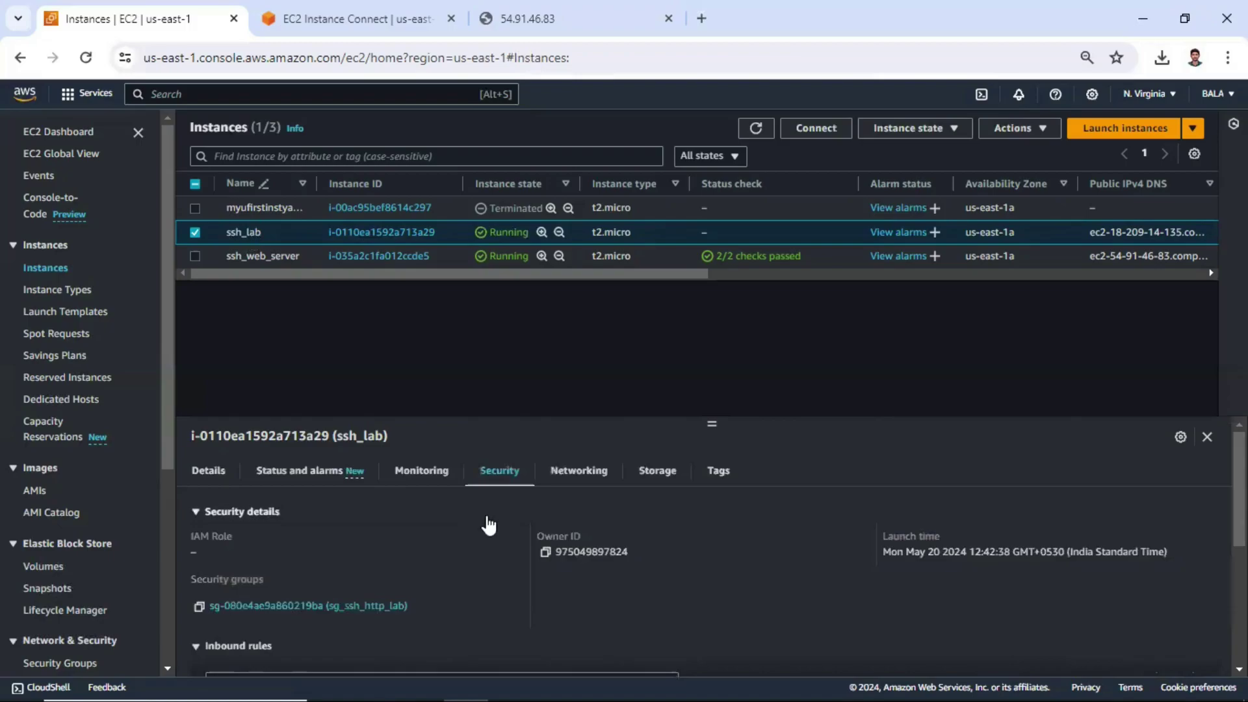
scroll(416, 529, down, 4)
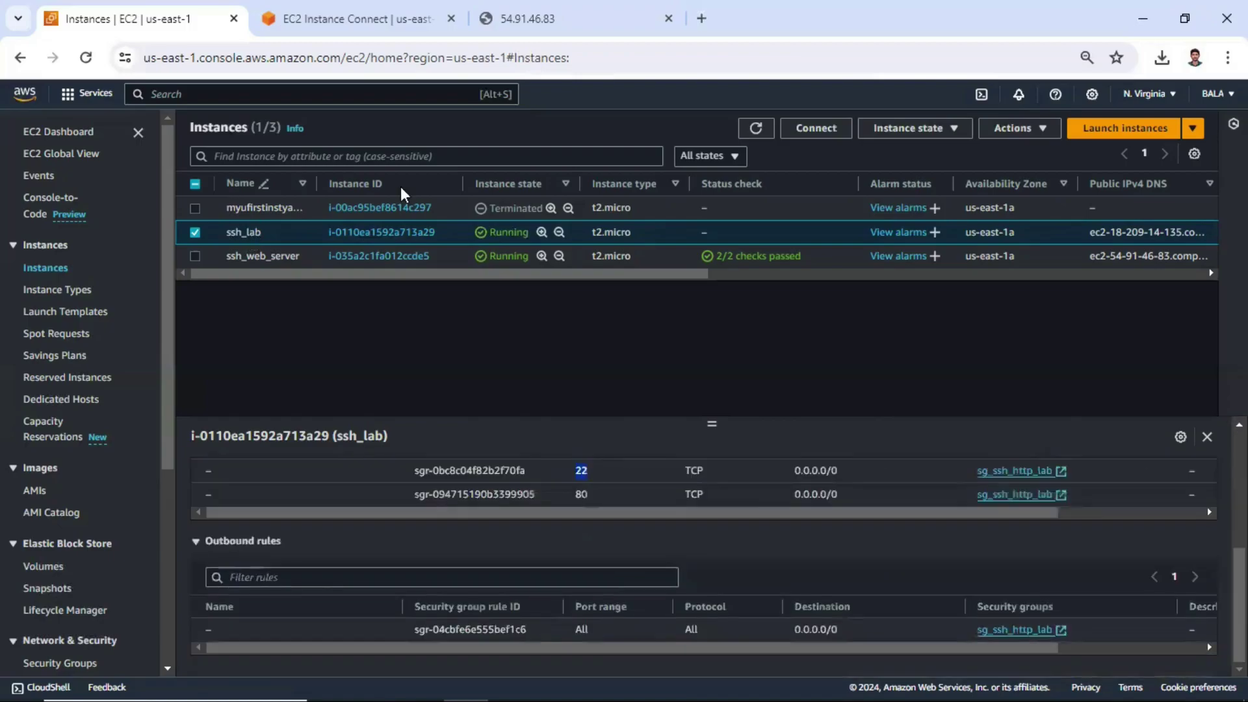
Step: Close the leftover browser tabs and open the connection options for the ssh_lab instance
click(754, 128)
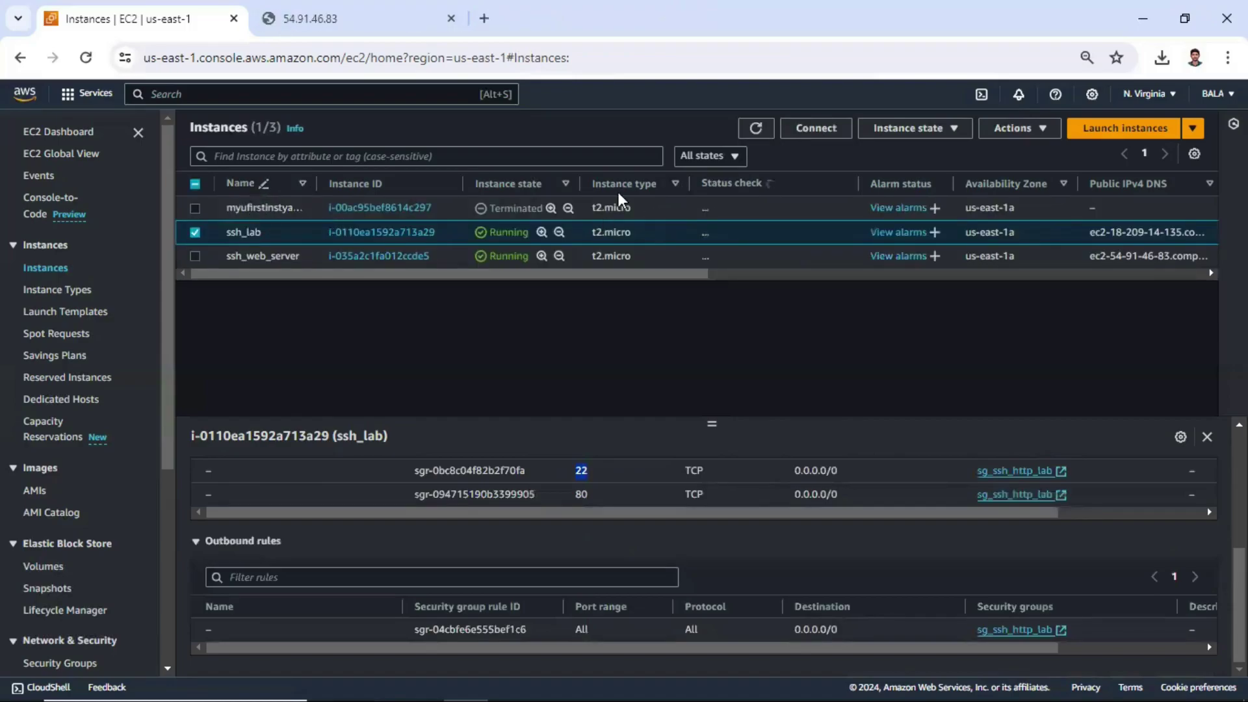
middle_click(285, 12)
click(811, 135)
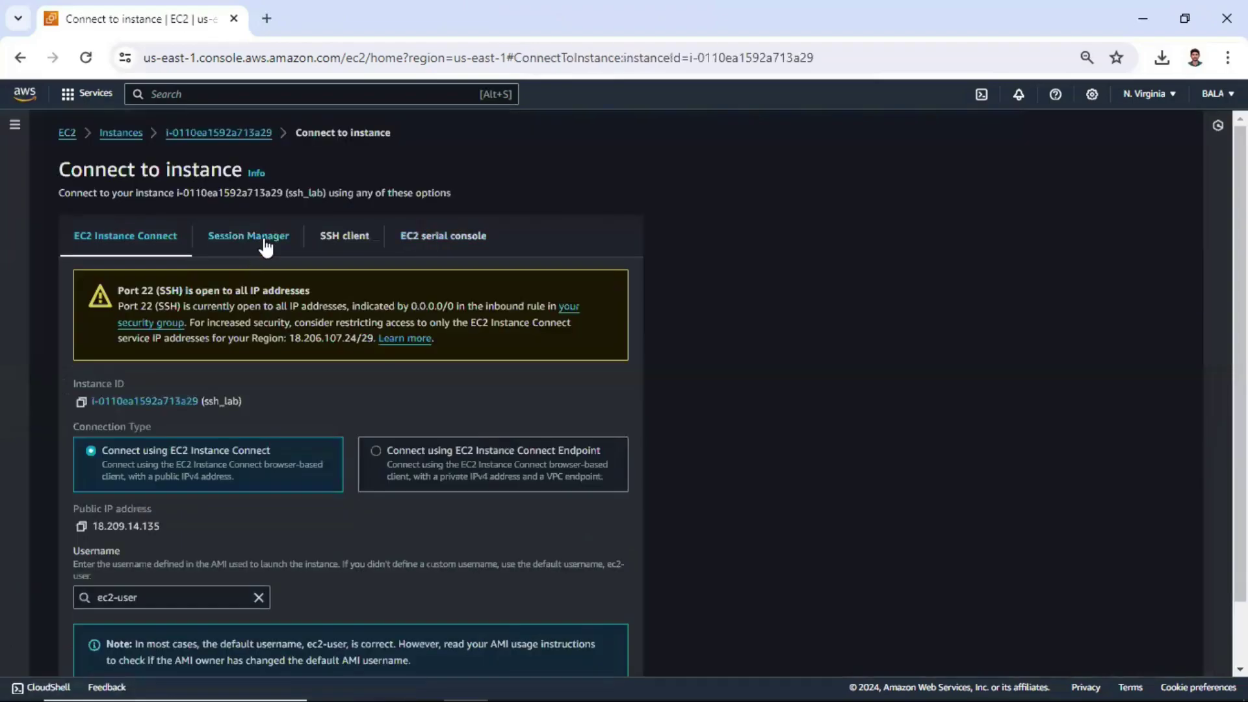
Step: Examine the EC2 Instance Connect settings and the Session Manager status for ssh_lab
scroll(265, 247, down, 1)
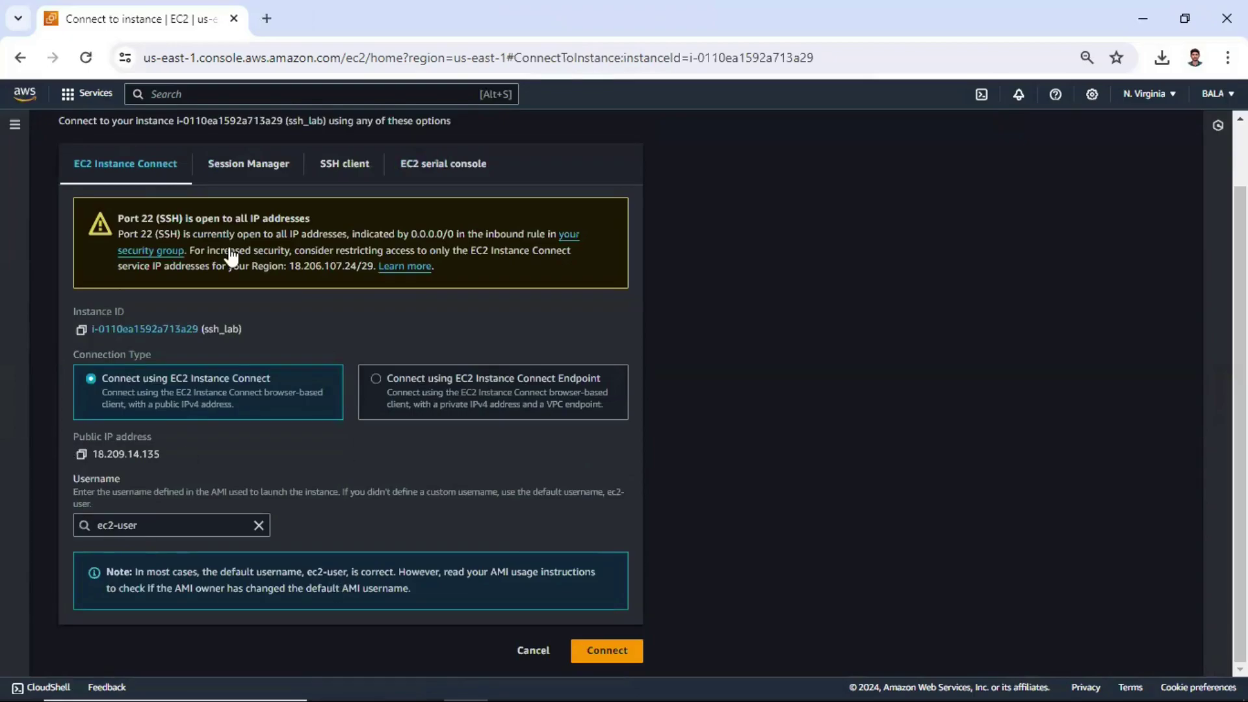
scroll(231, 255, up, 2)
click(258, 243)
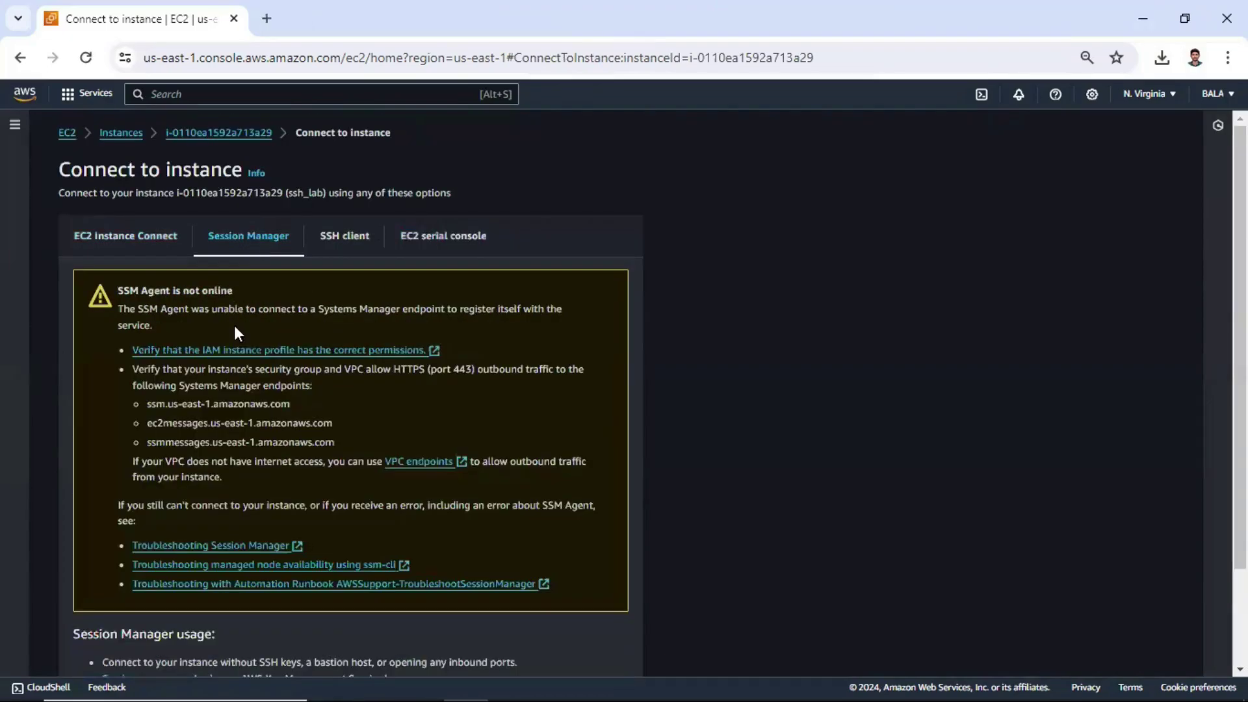
drag(118, 290, 257, 293)
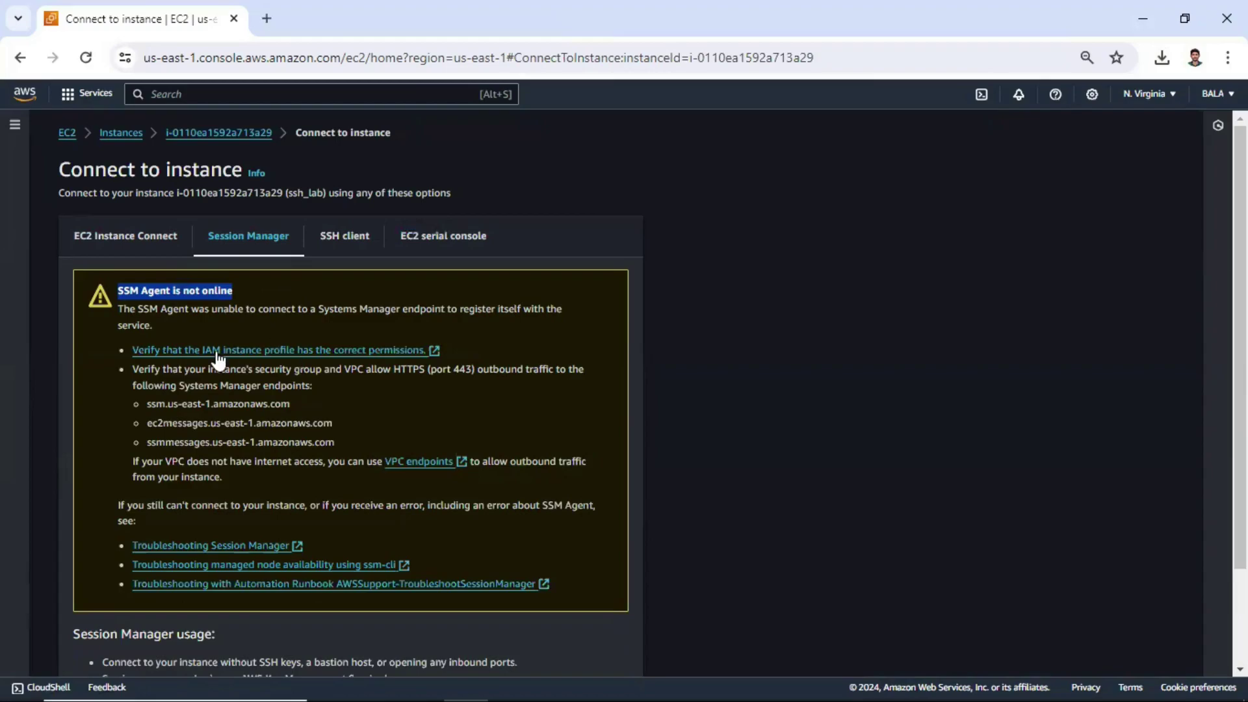
Step: Examine the SSH client instructions and the EC2 serial console requirements for ssh_lab
click(339, 250)
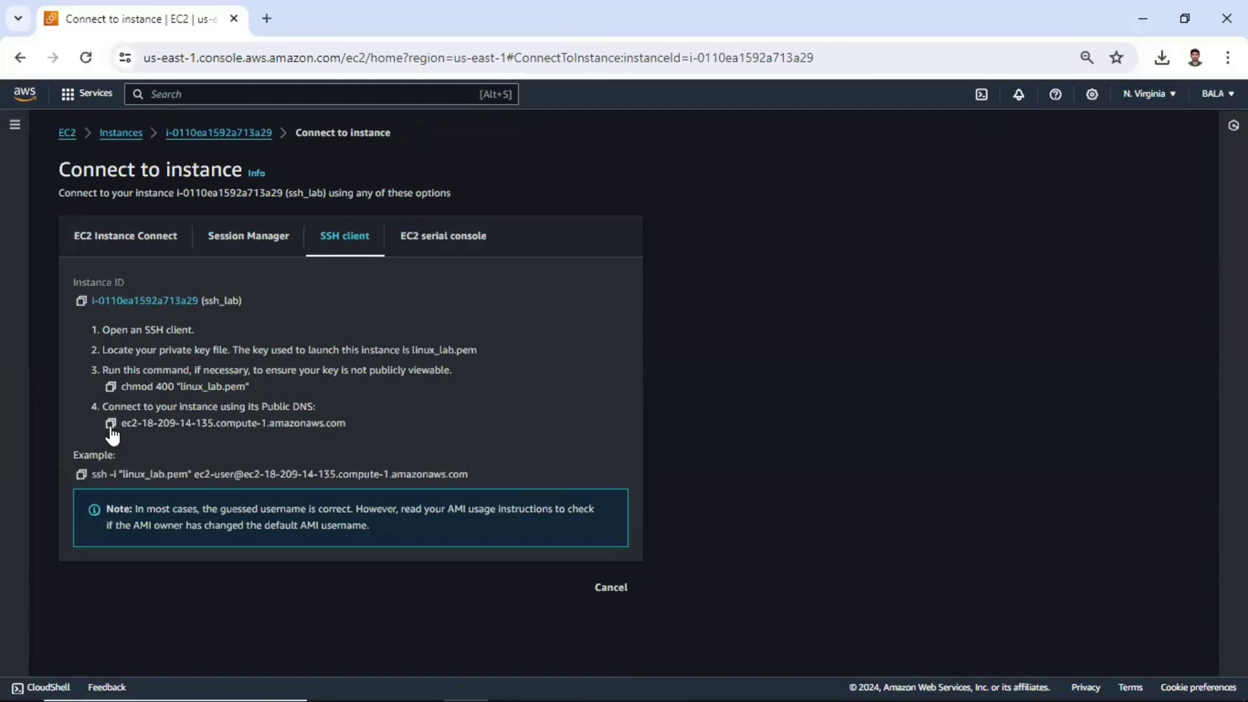
click(421, 250)
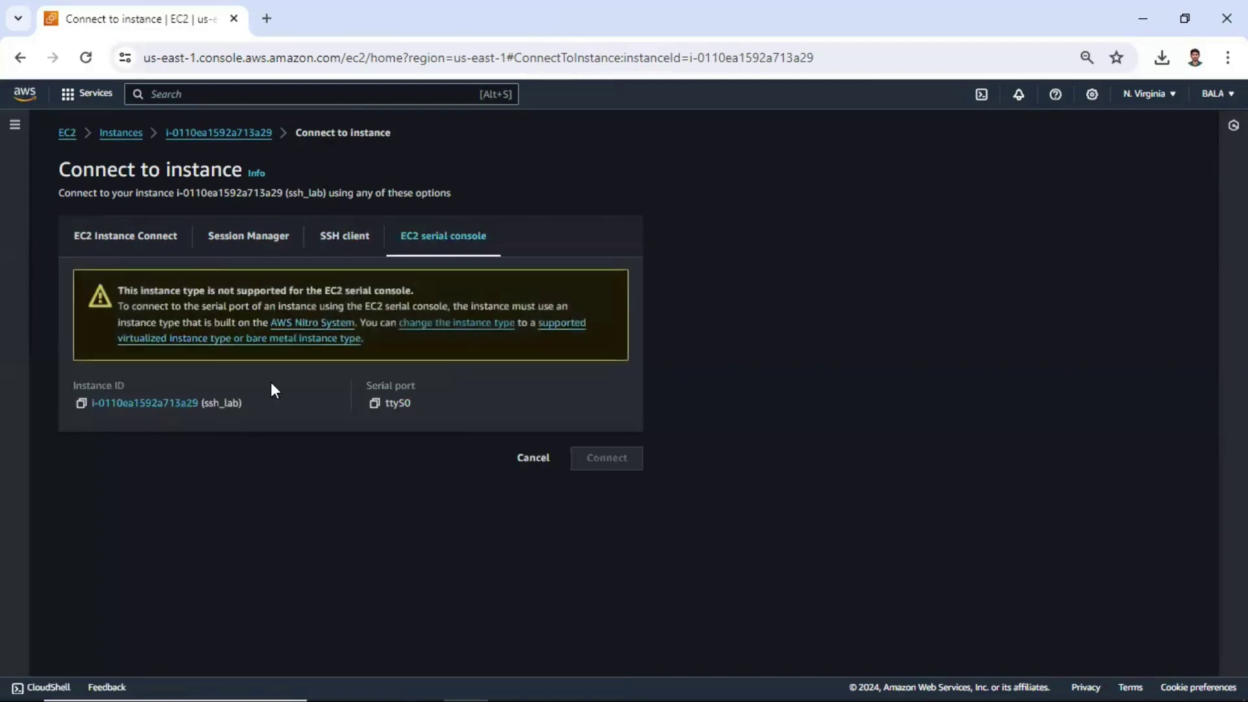
drag(271, 322, 366, 322)
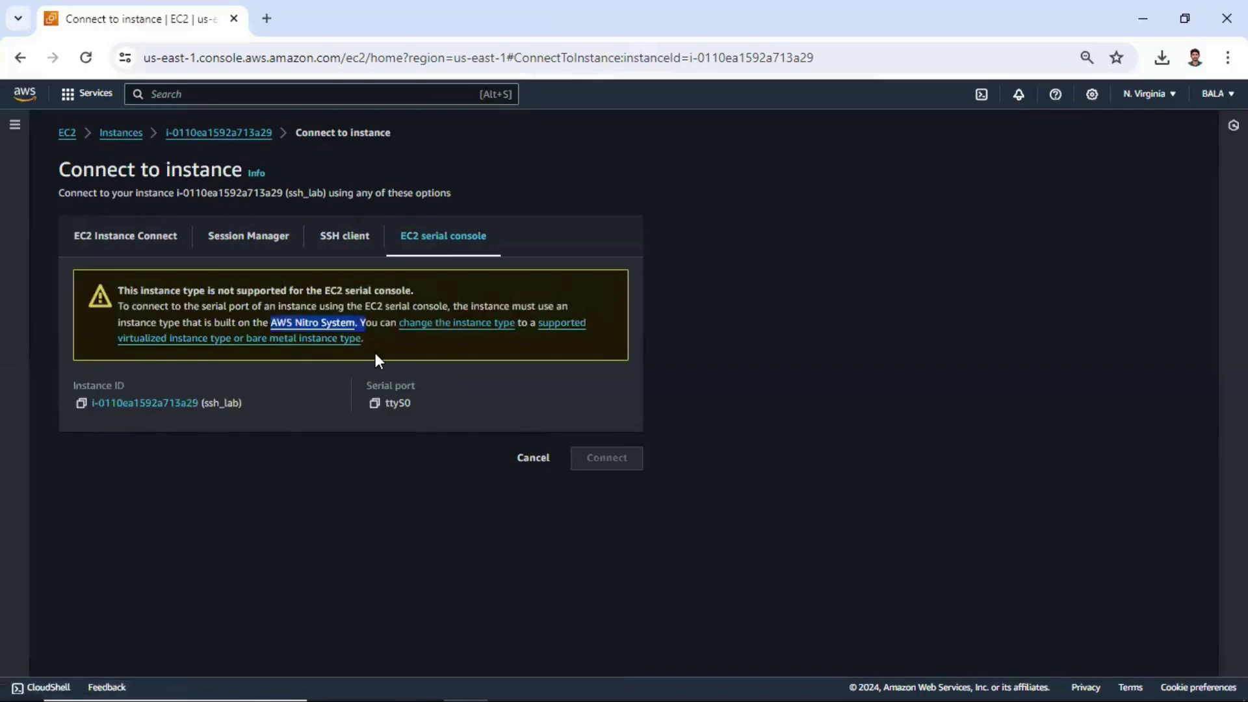
Step: Connect to ssh_lab through EC2 Instance Connect with the default username ec2-user
click(135, 246)
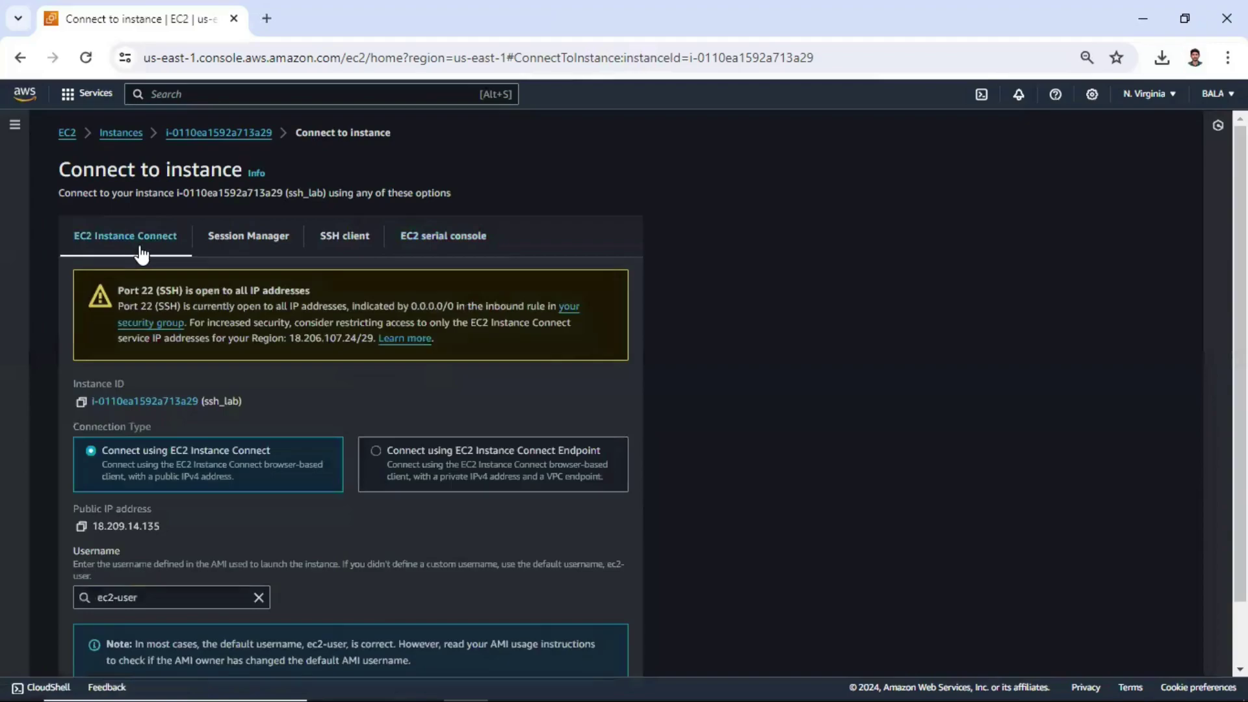
scroll(198, 392, down, 1)
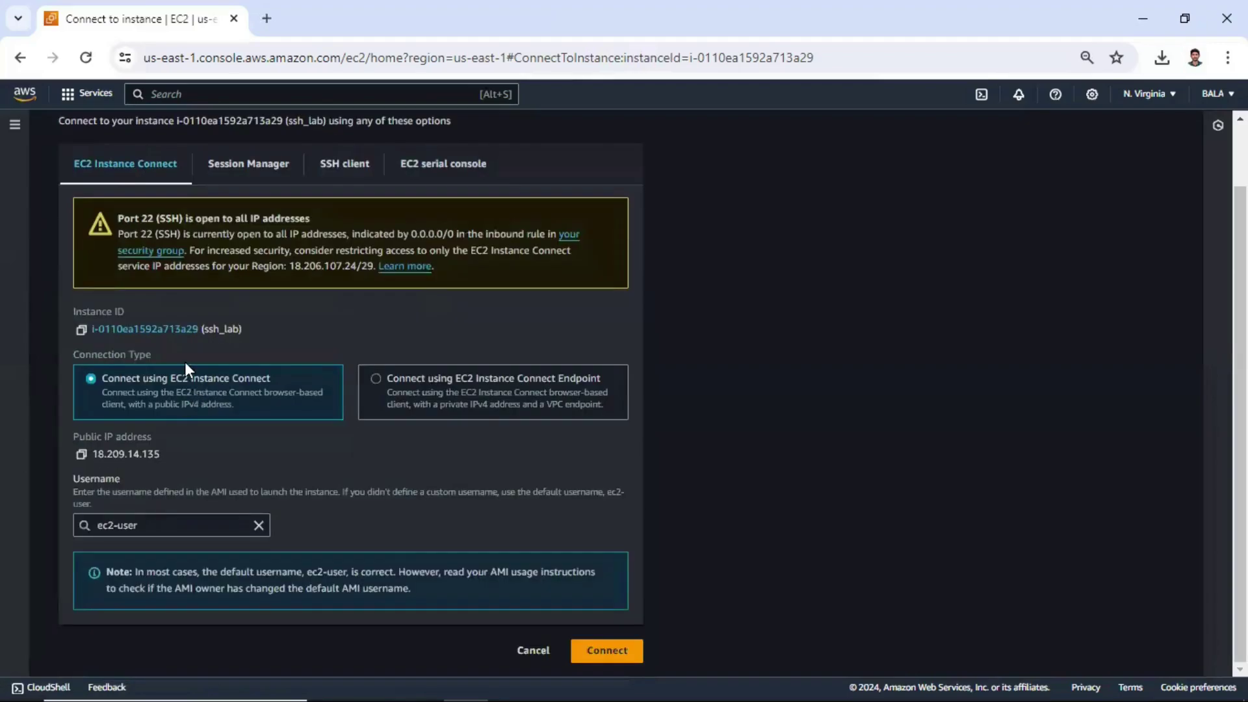
click(607, 650)
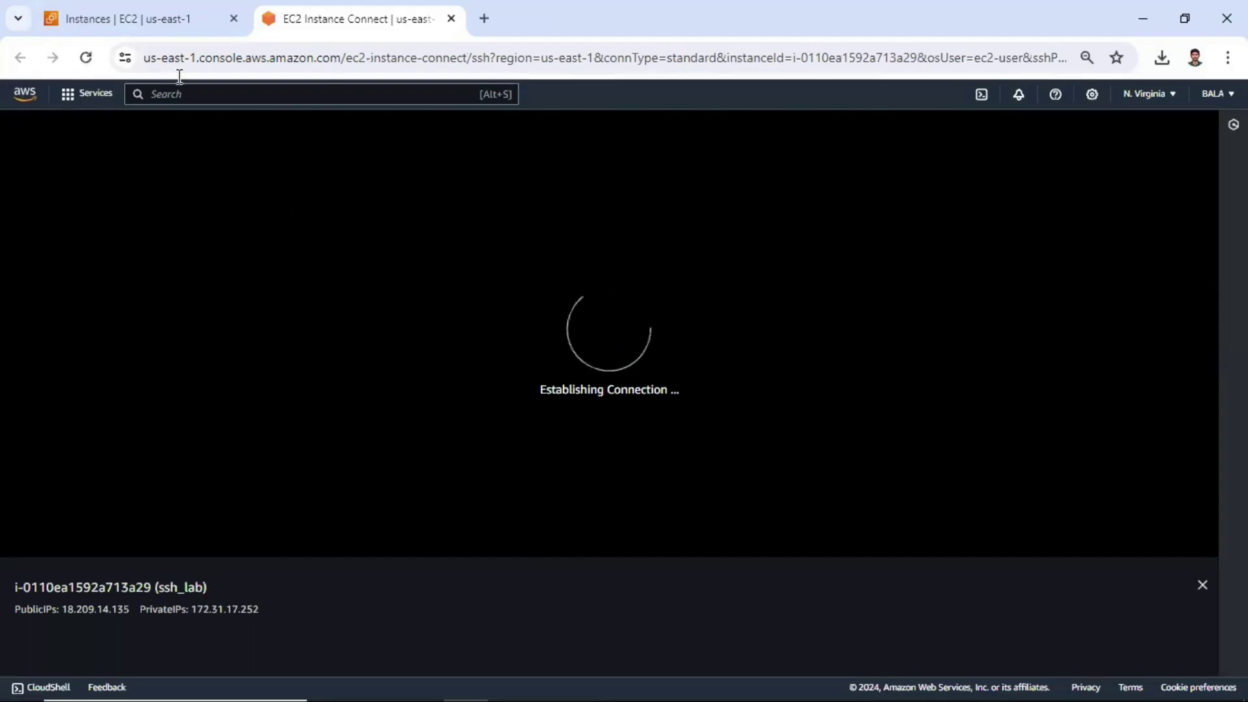
Step: Compare the host address in the Instance Connect terminal prompt with the private IPv4 address in ssh_lab's details
click(155, 20)
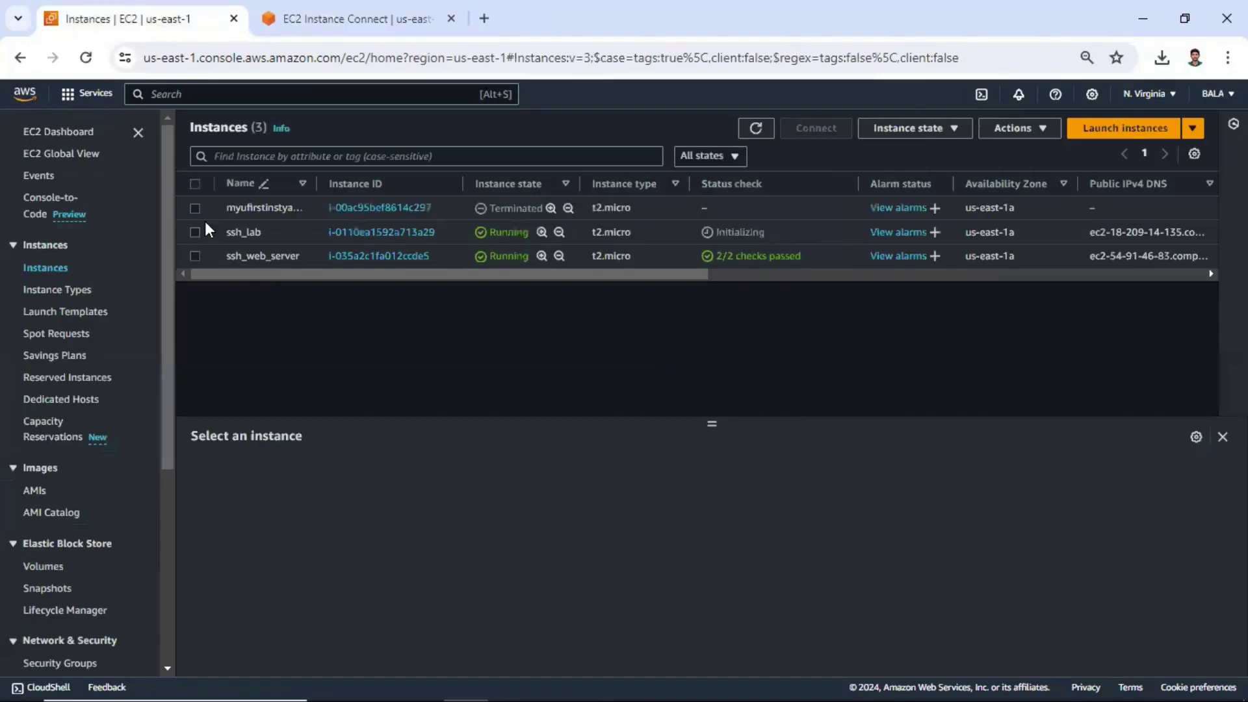
click(260, 232)
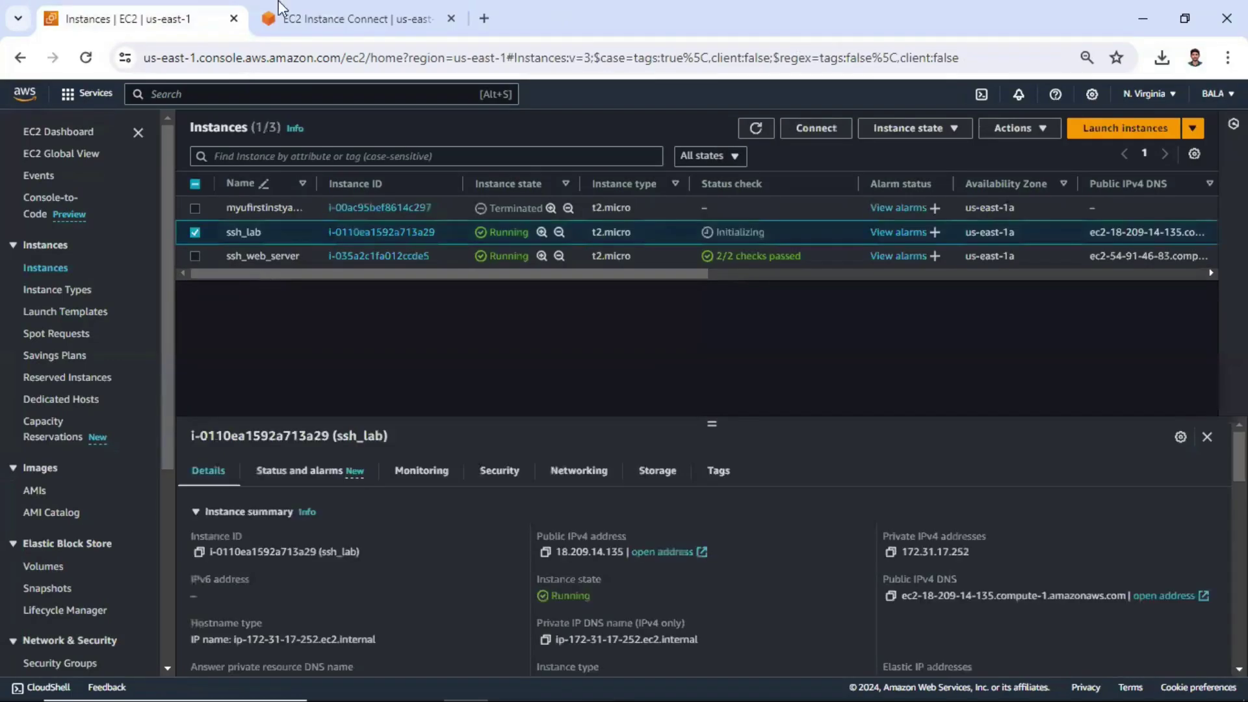
click(282, 13)
drag(172, 243, 92, 243)
click(154, 5)
triple_click(863, 559)
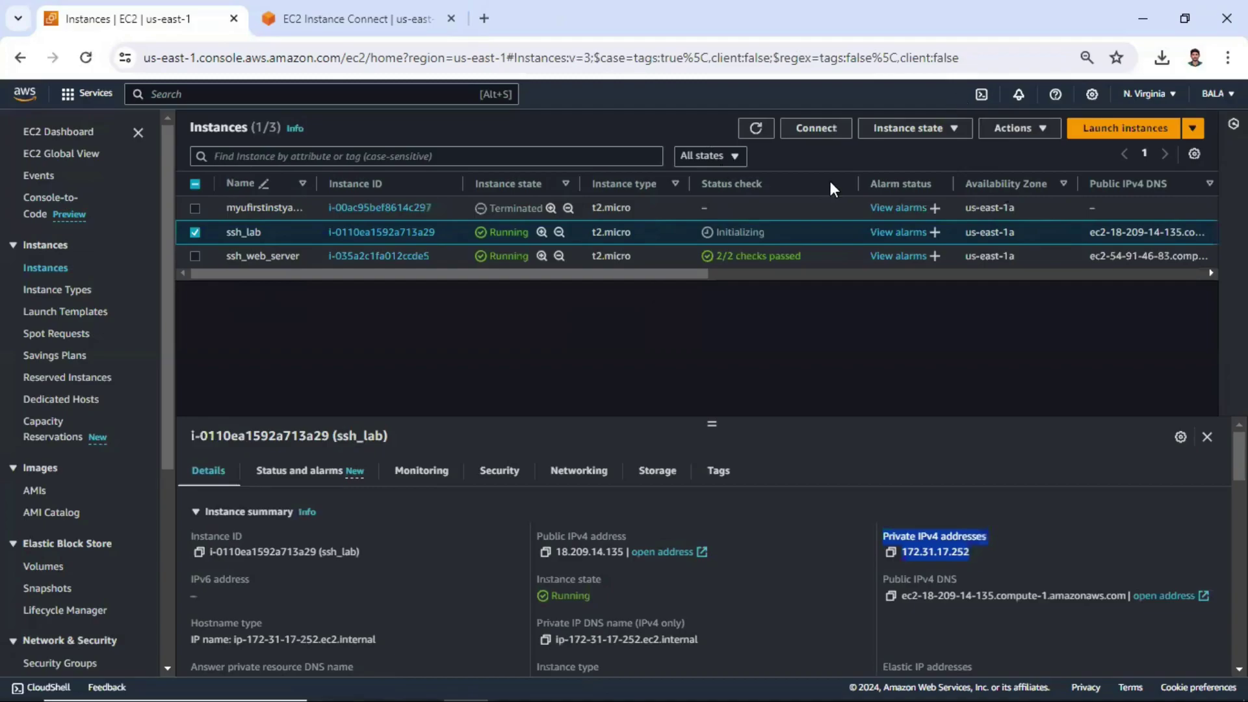
Step: Launch AWS CloudShell in its own browser tab and check the host address in its prompt
click(978, 96)
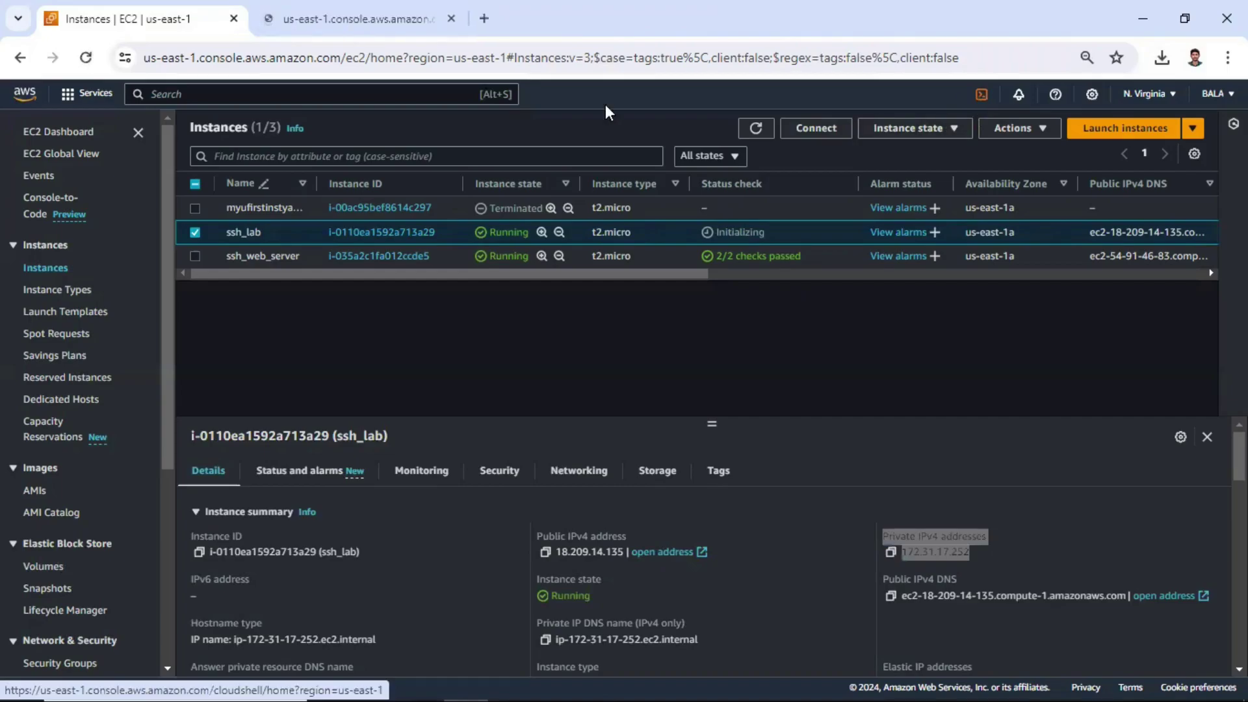
click(344, 16)
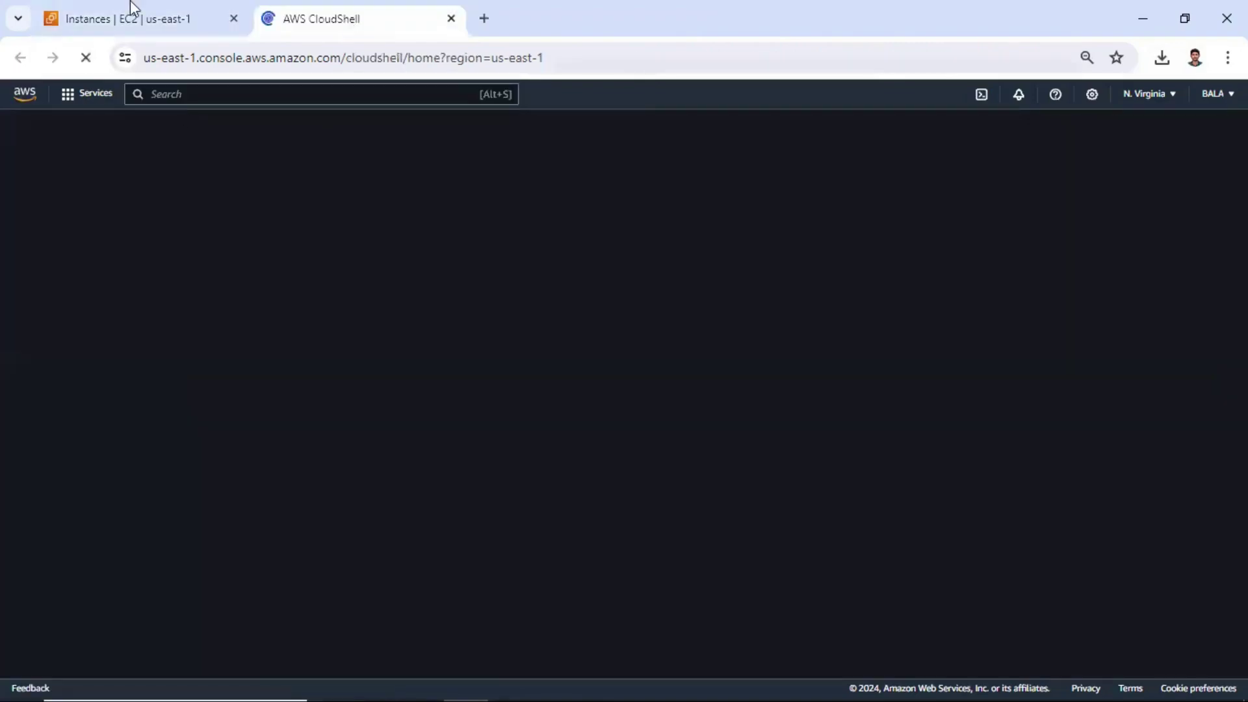
click(132, 8)
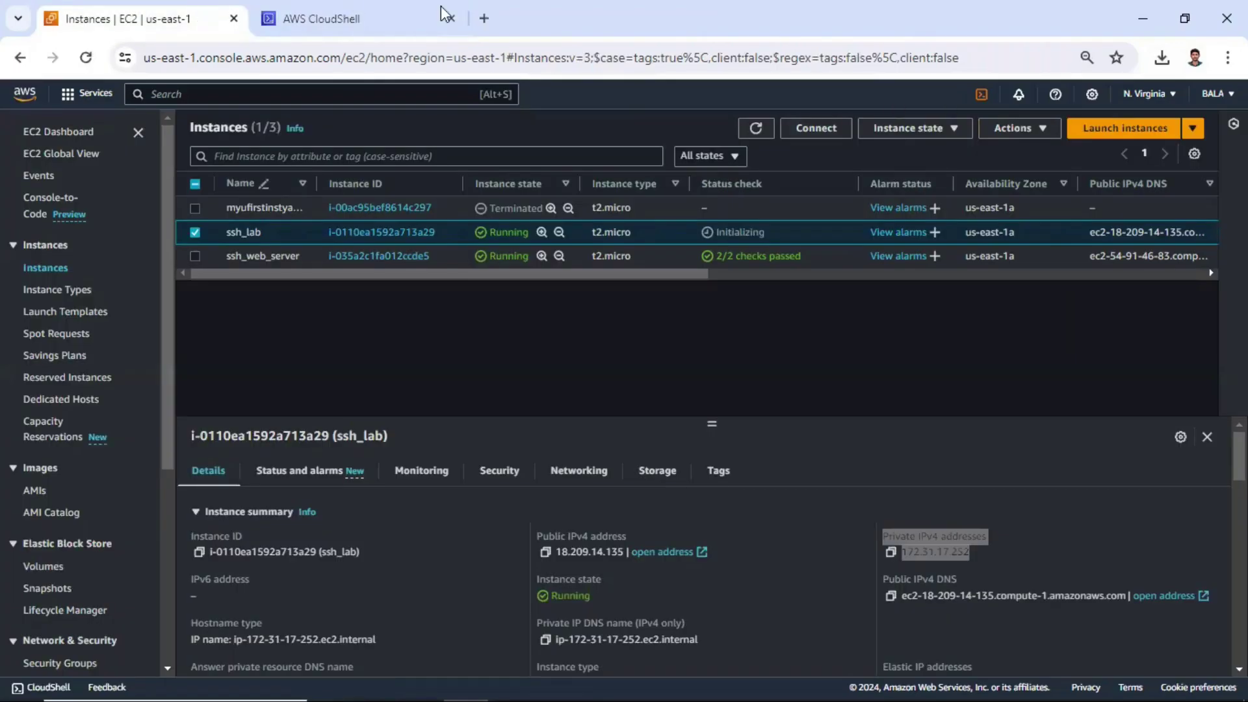
click(386, 4)
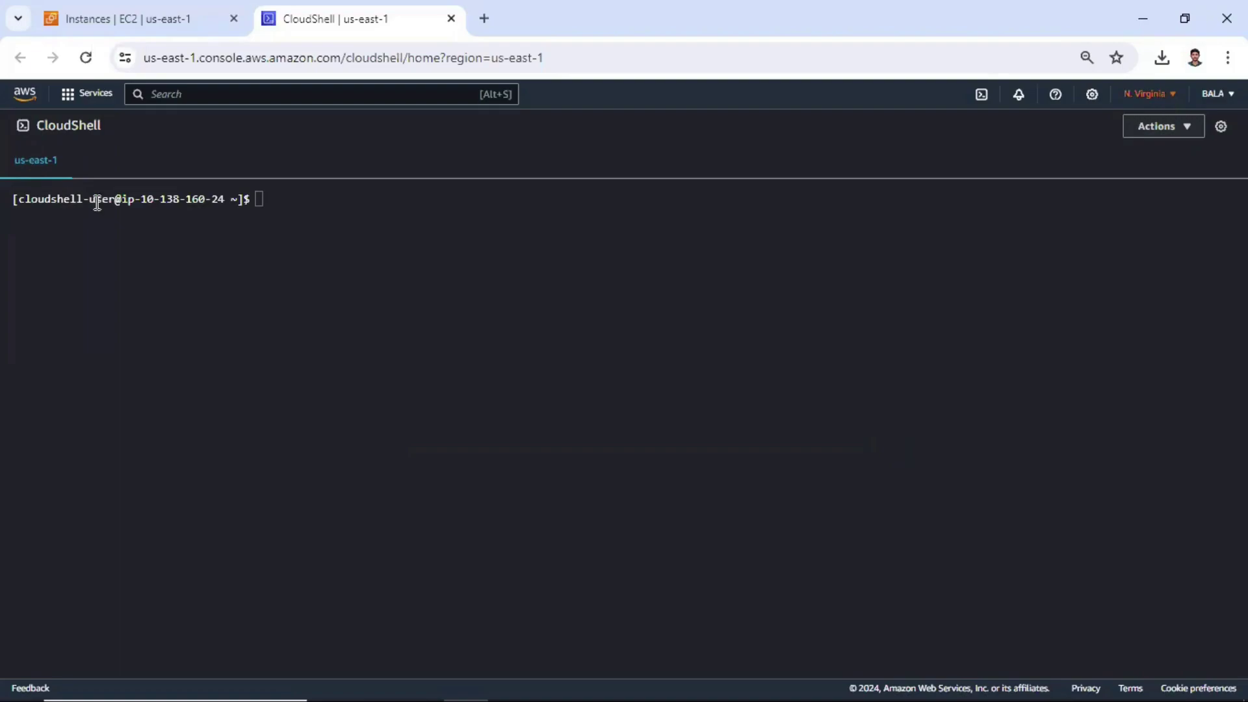
drag(226, 199, 128, 199)
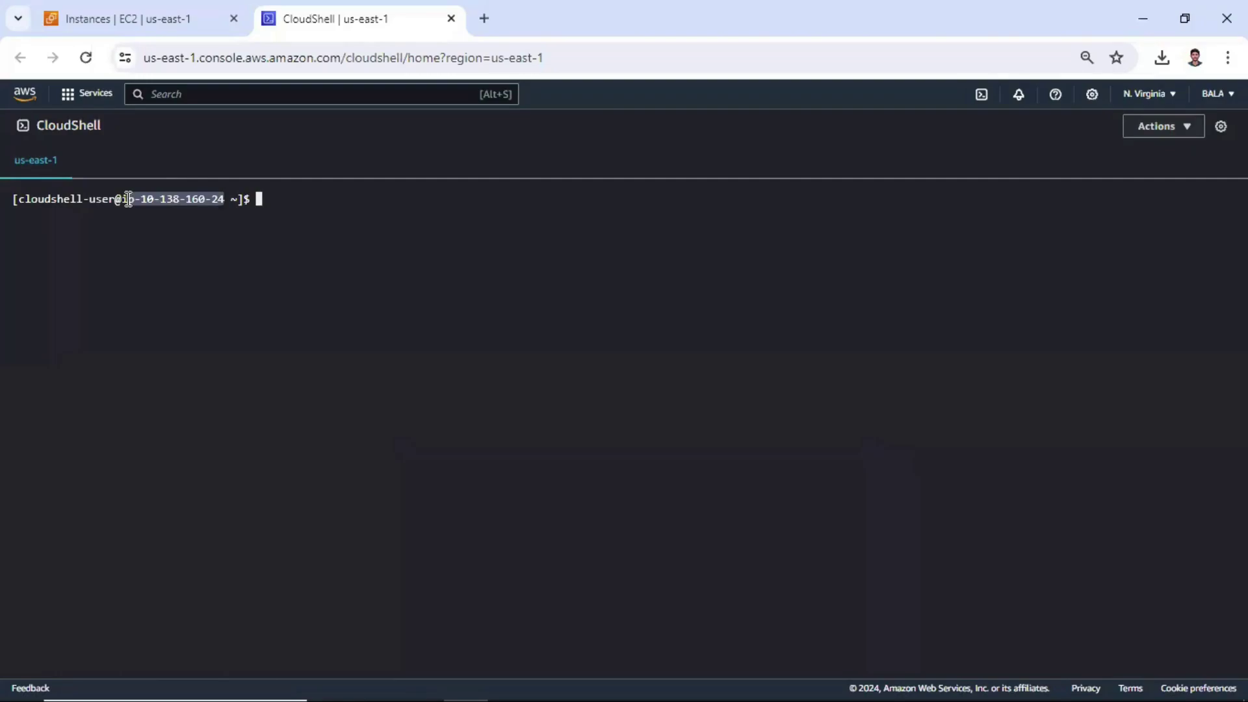
Step: Begin an ssh command in CloudShell and copy the public IPv4 address from ssh_lab's details
click(319, 221)
text(ssh)
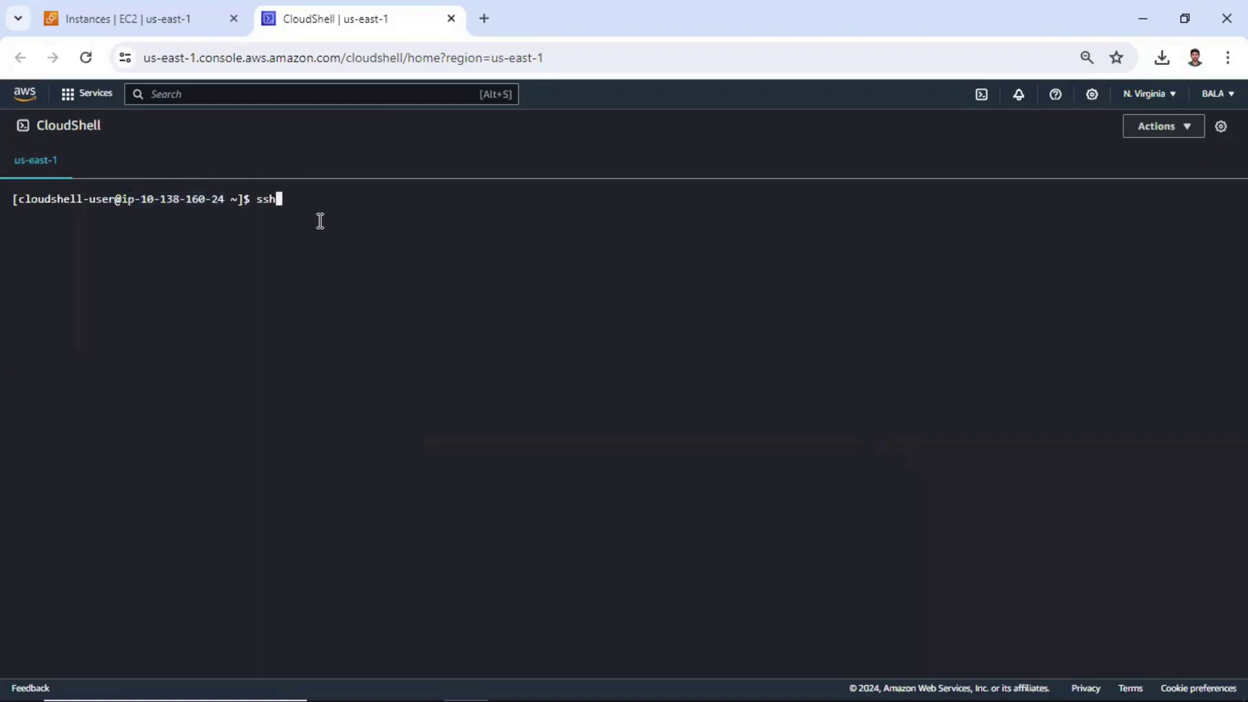
click(168, 19)
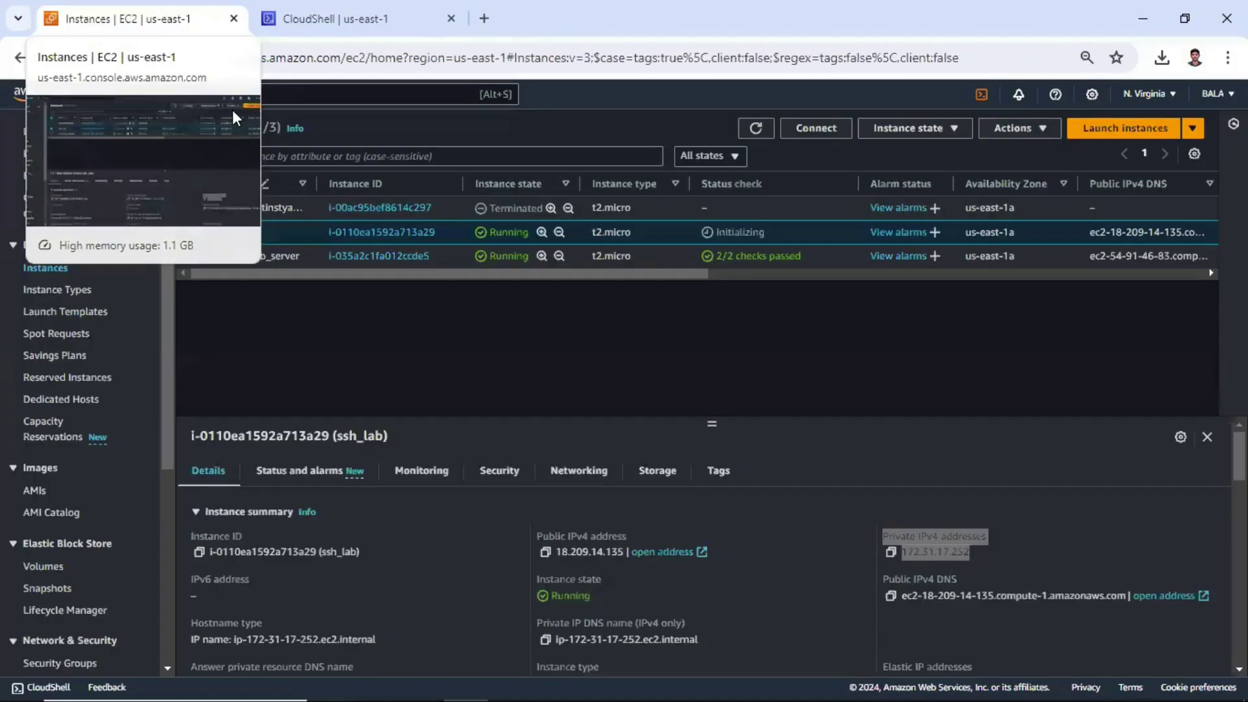
click(546, 552)
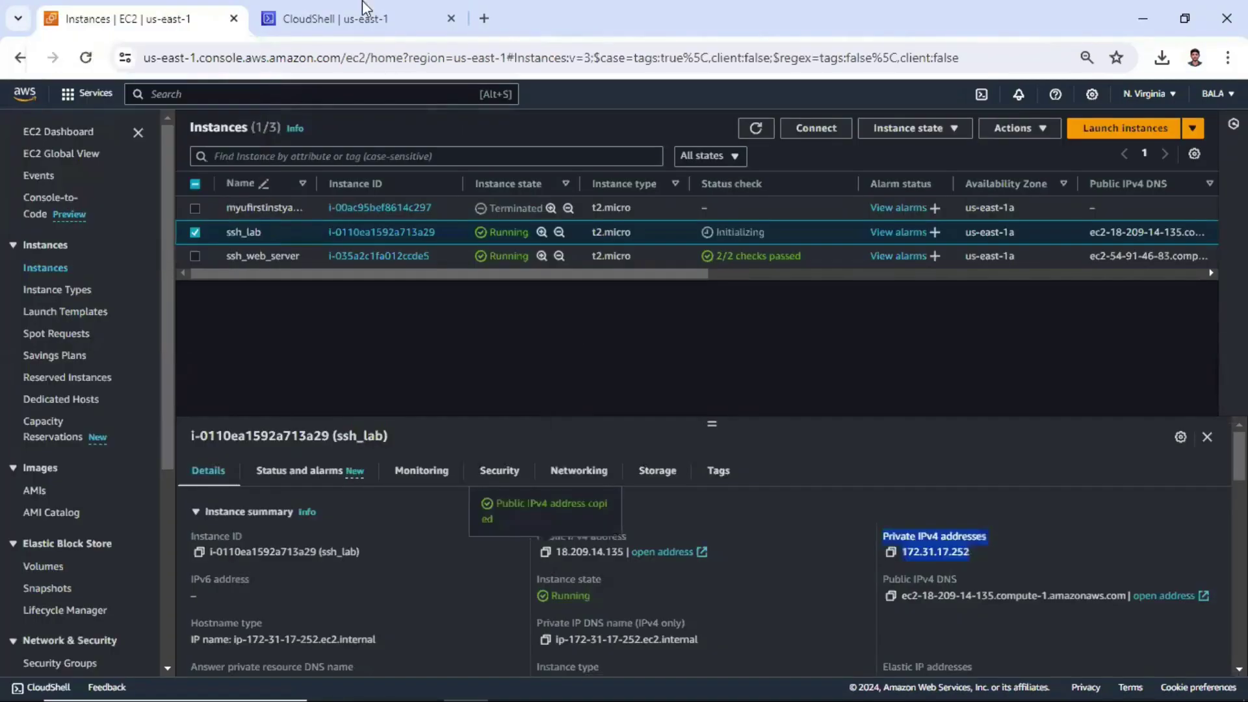
click(367, 13)
text(ssh ece)
key(BackSpace)
text(2-user@)
right_click(468, 266)
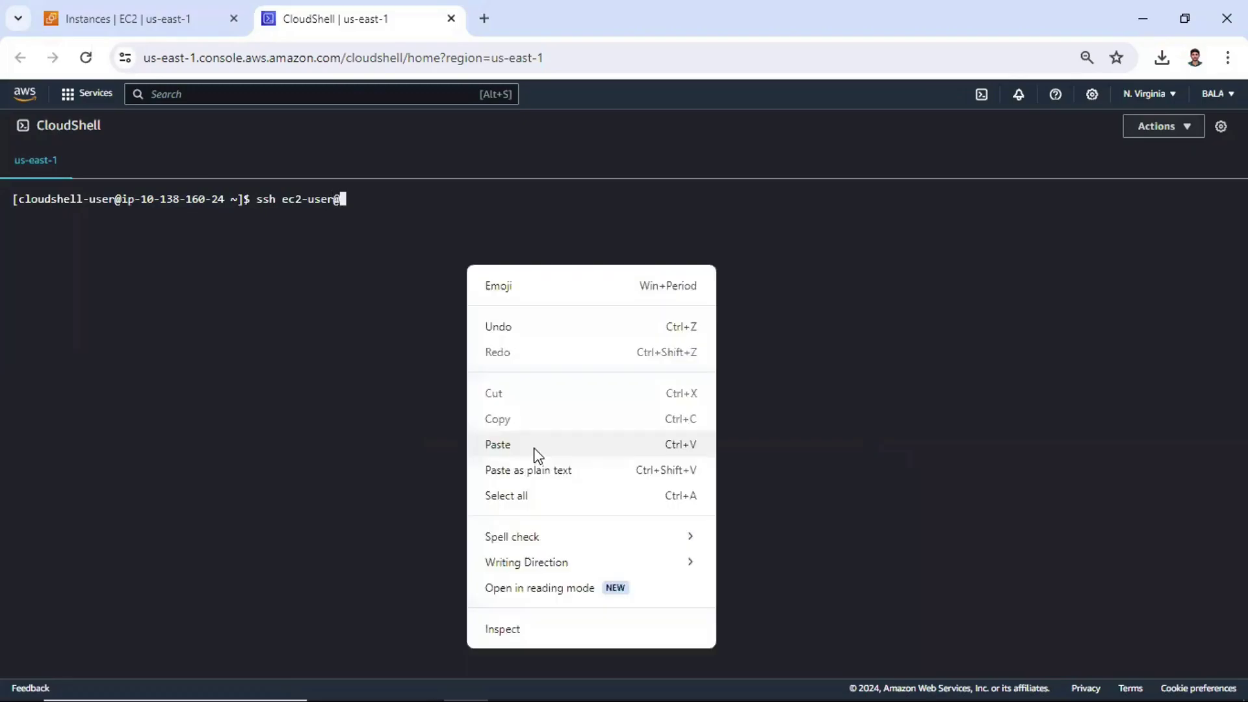
click(535, 448)
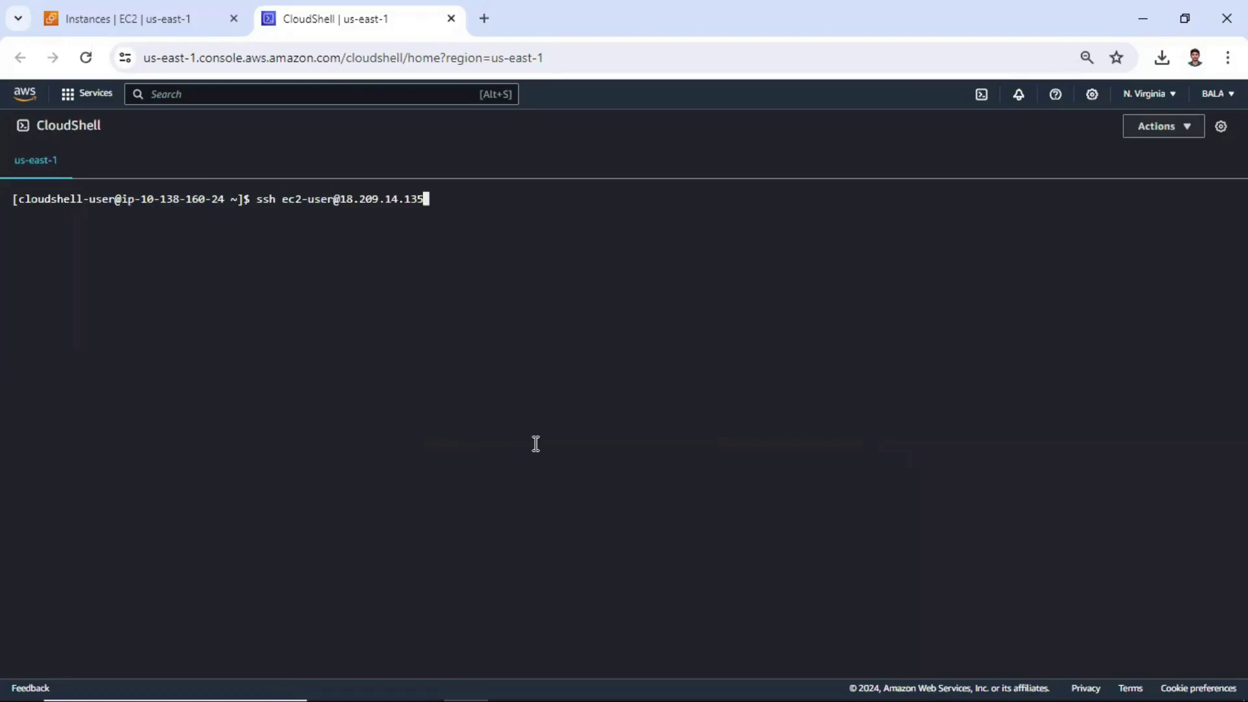
key(Return)
text(yes)
key(Return)
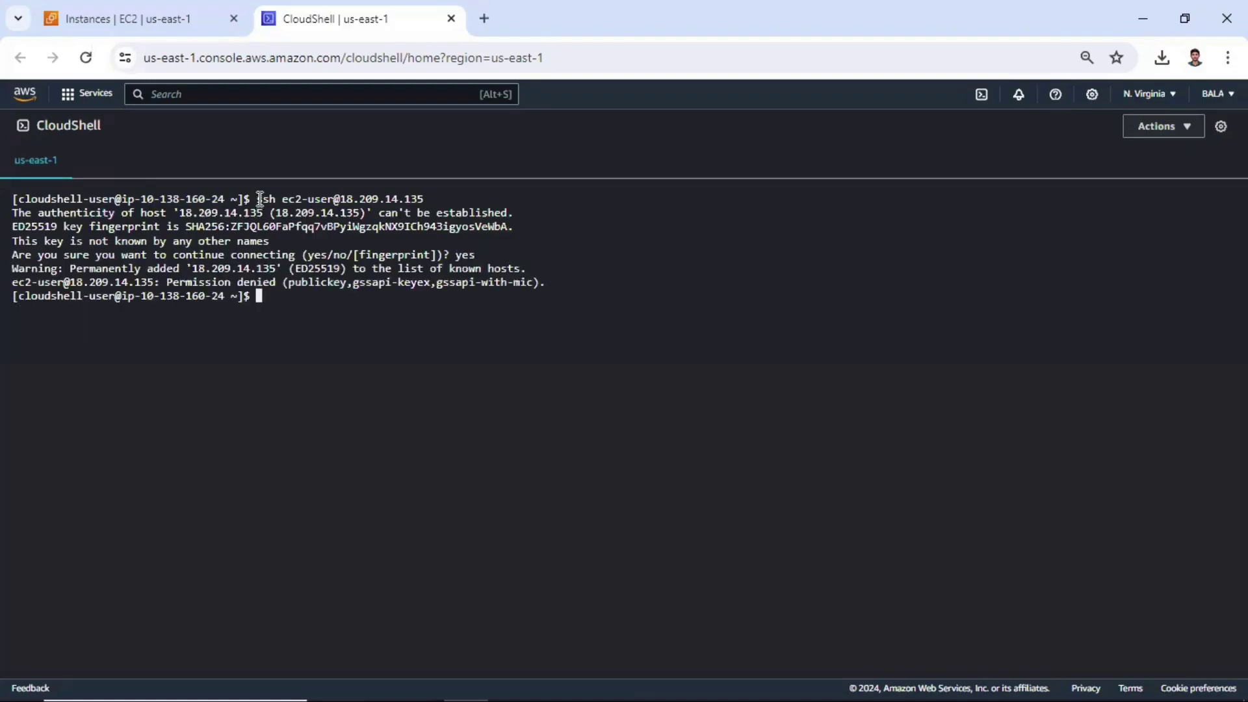
drag(332, 200, 425, 200)
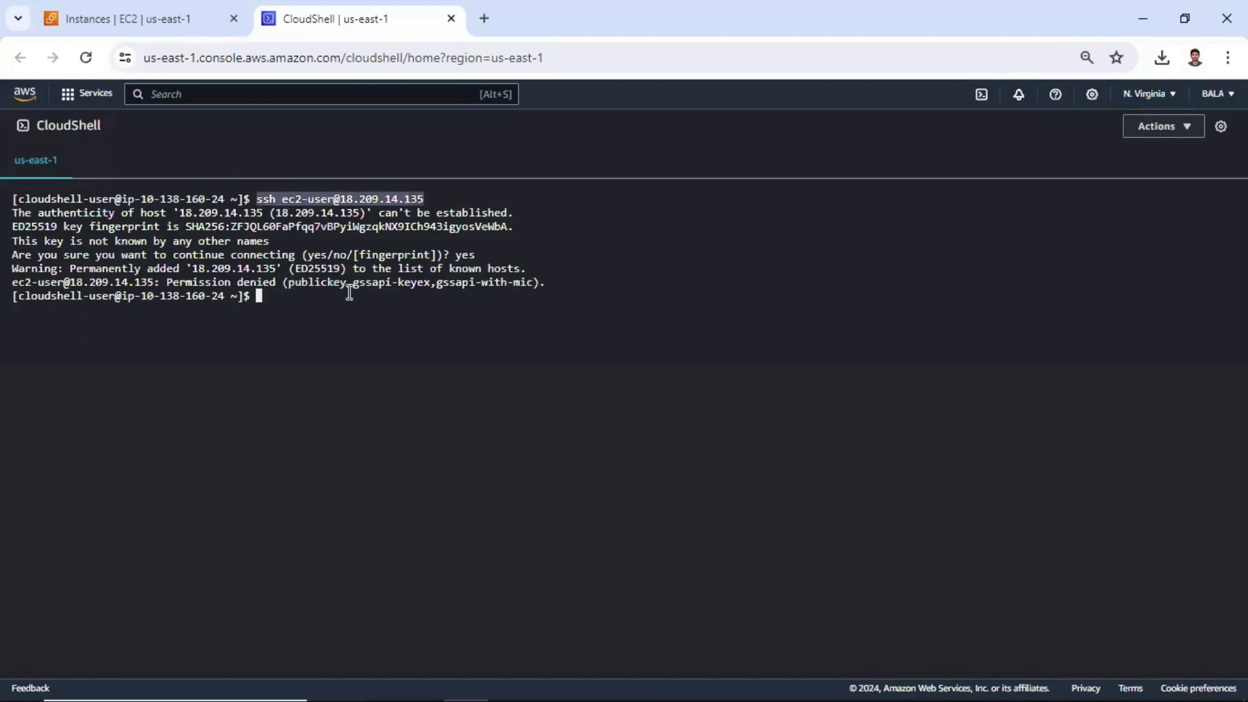
Step: Locate the downloaded linux_lab.pem in its folder, open it in Notepad++ and copy the private key text
click(126, 4)
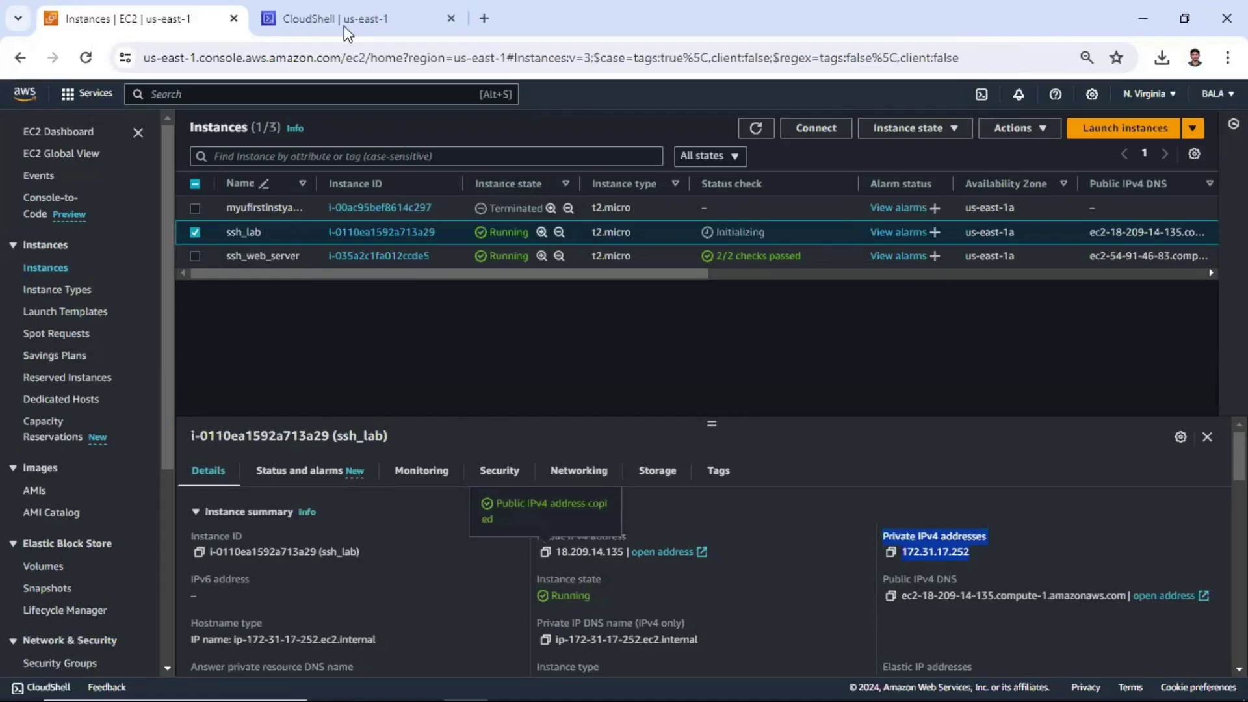
mouse_move(344, 22)
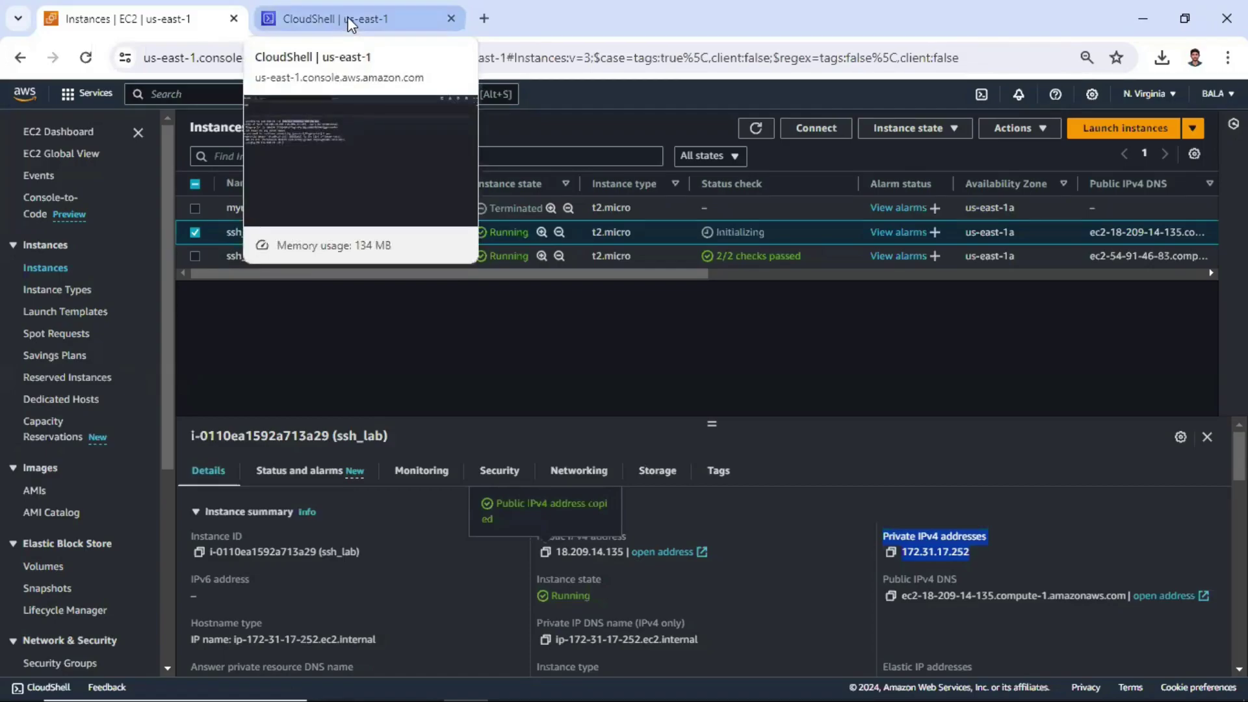
click(350, 24)
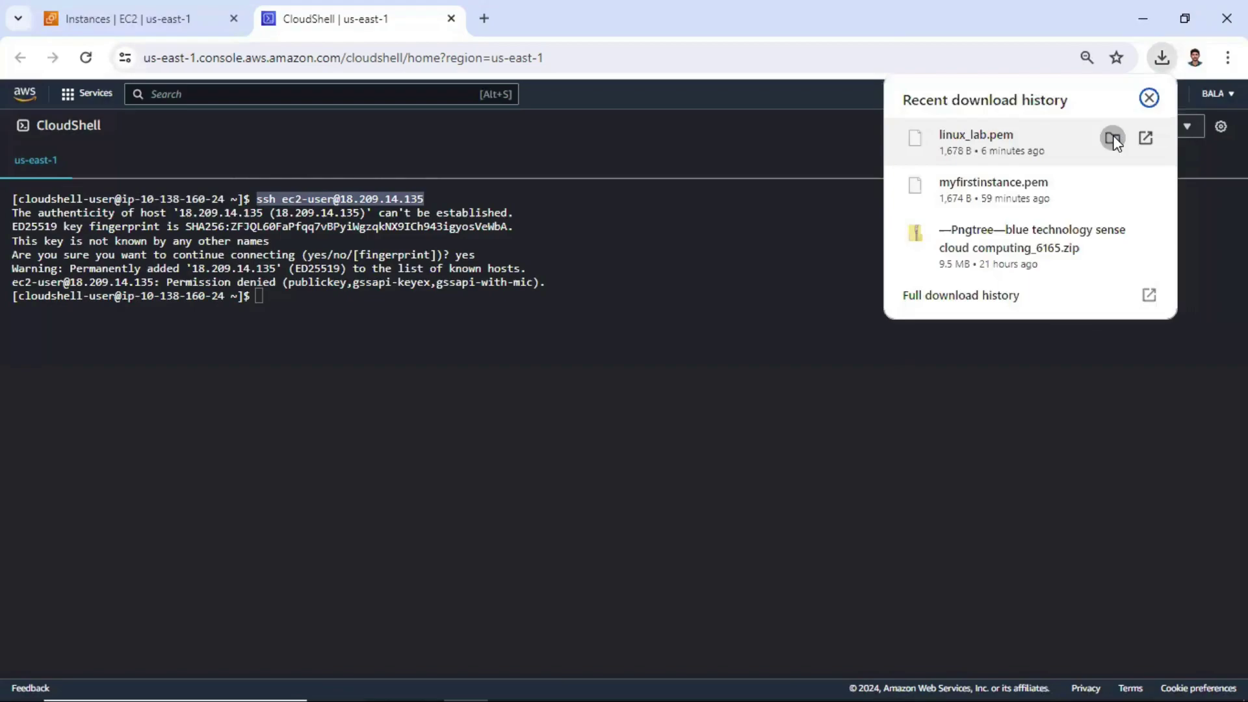
click(1113, 139)
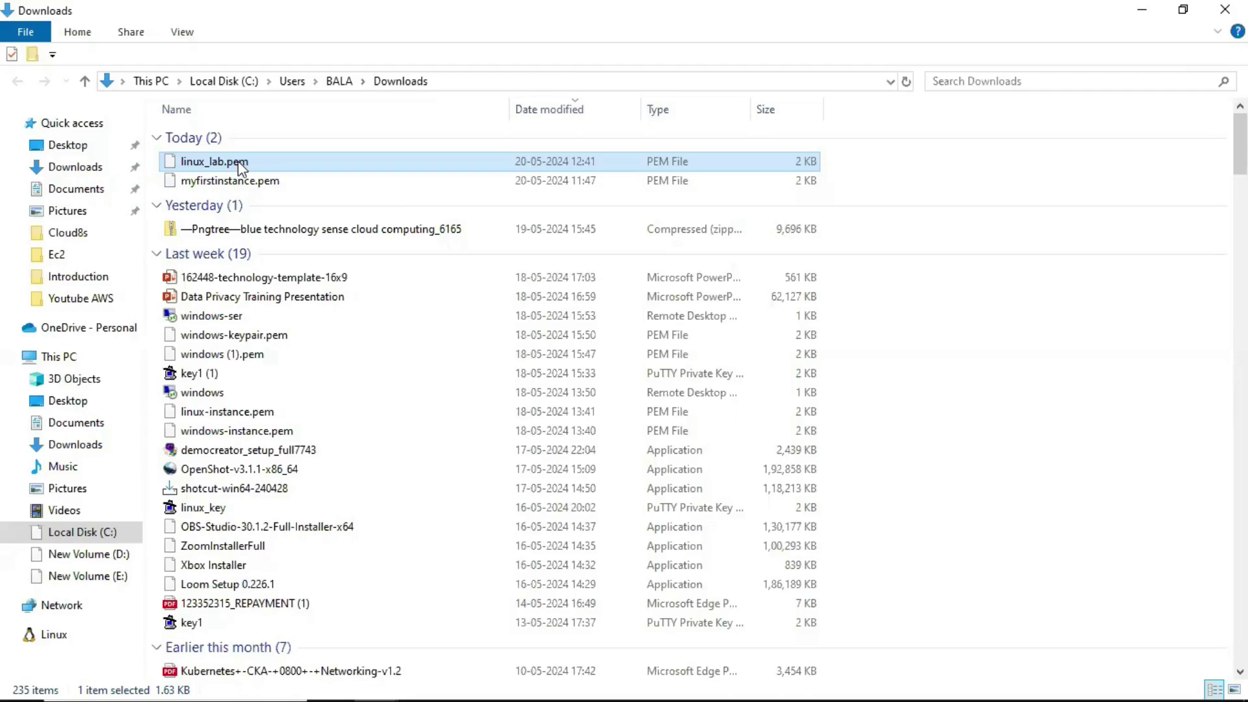
right_click(242, 168)
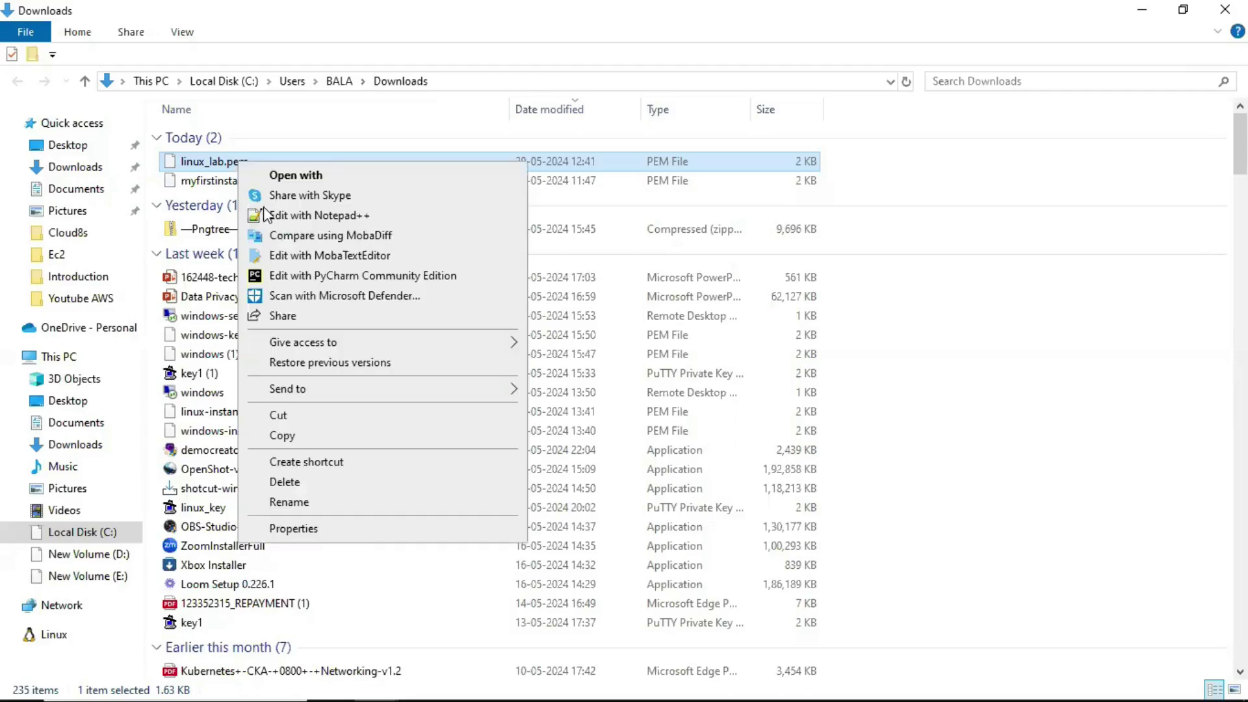
click(343, 215)
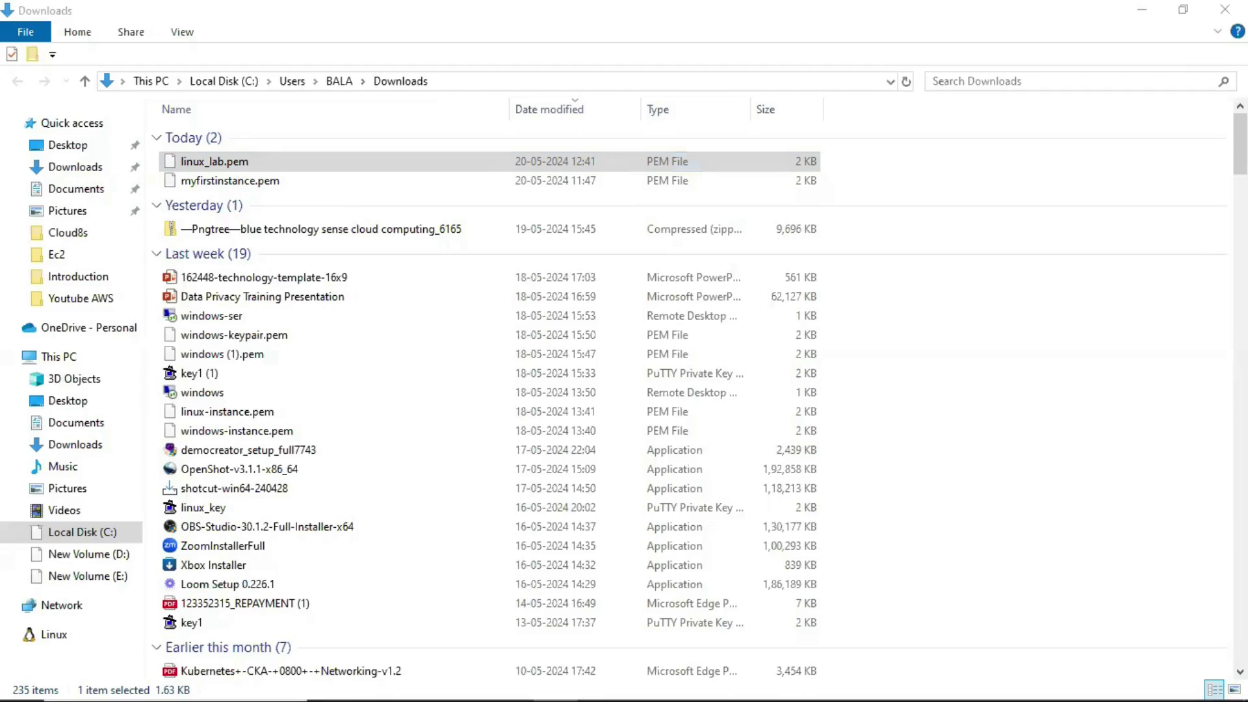
Step: Create key.pem with vi in CloudShell, paste the copied RSA private key into it and save the file
key(alt+Tab)
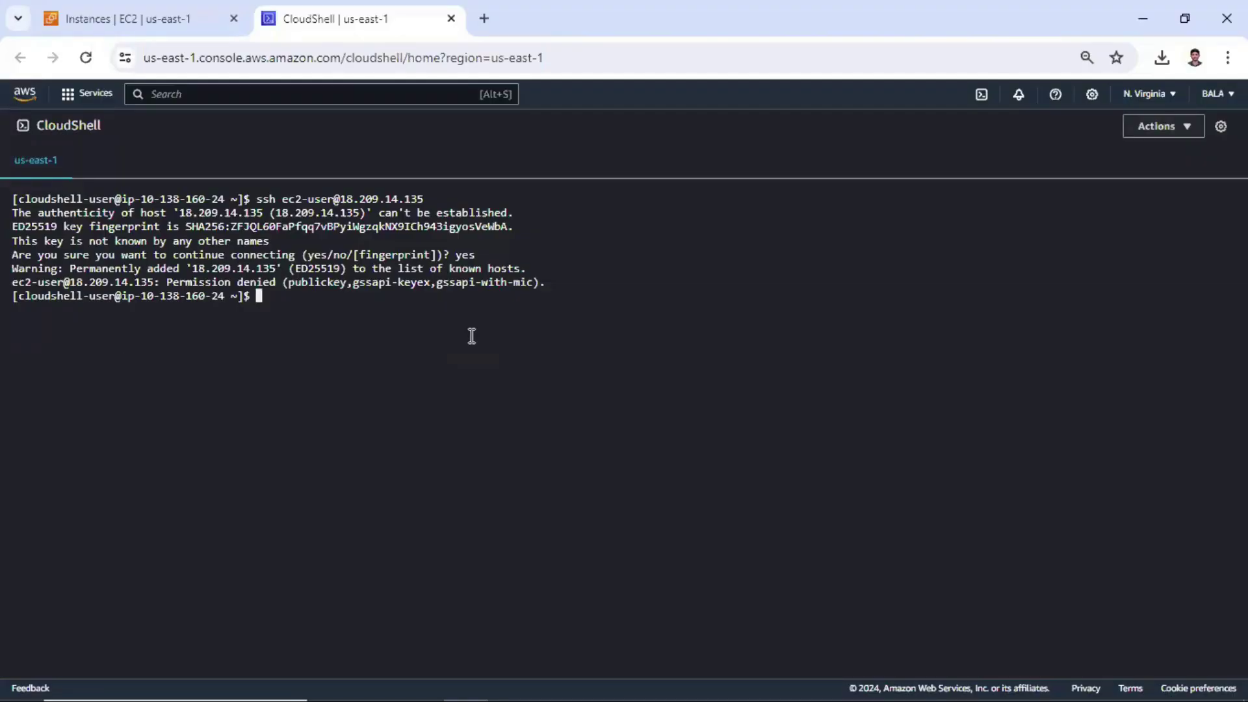
text(vi key.pem)
key(Return)
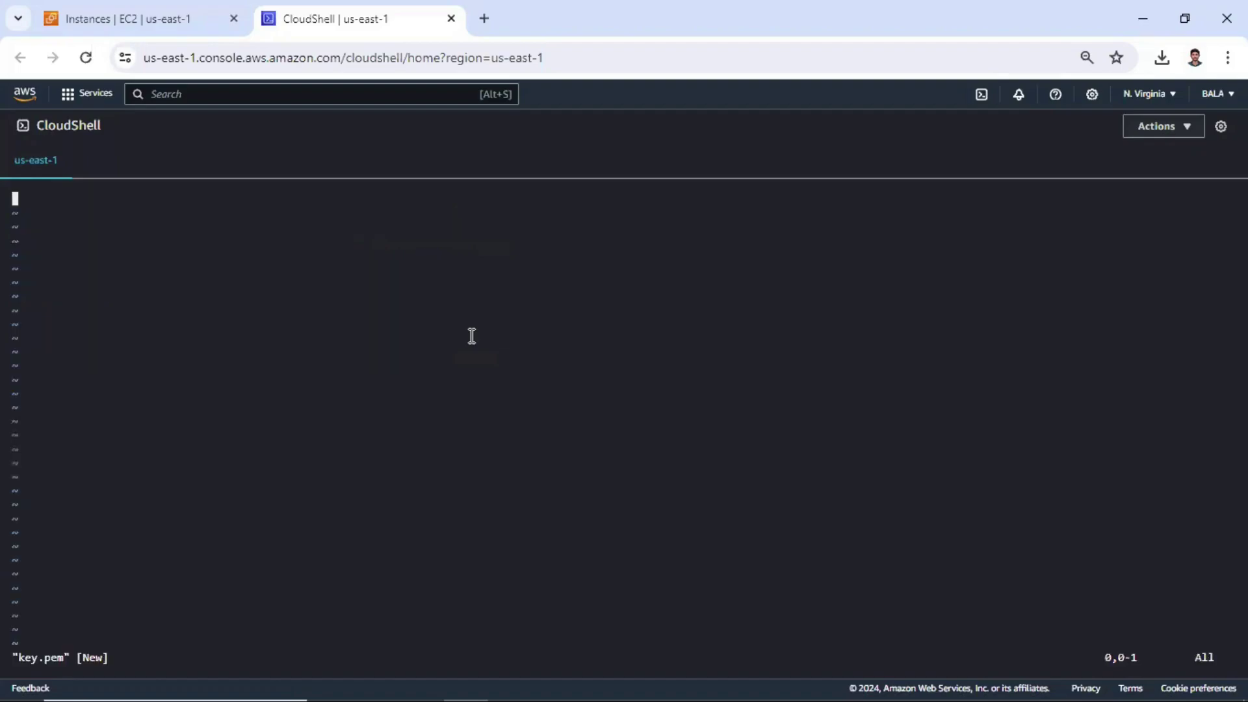
key(i)
right_click(273, 223)
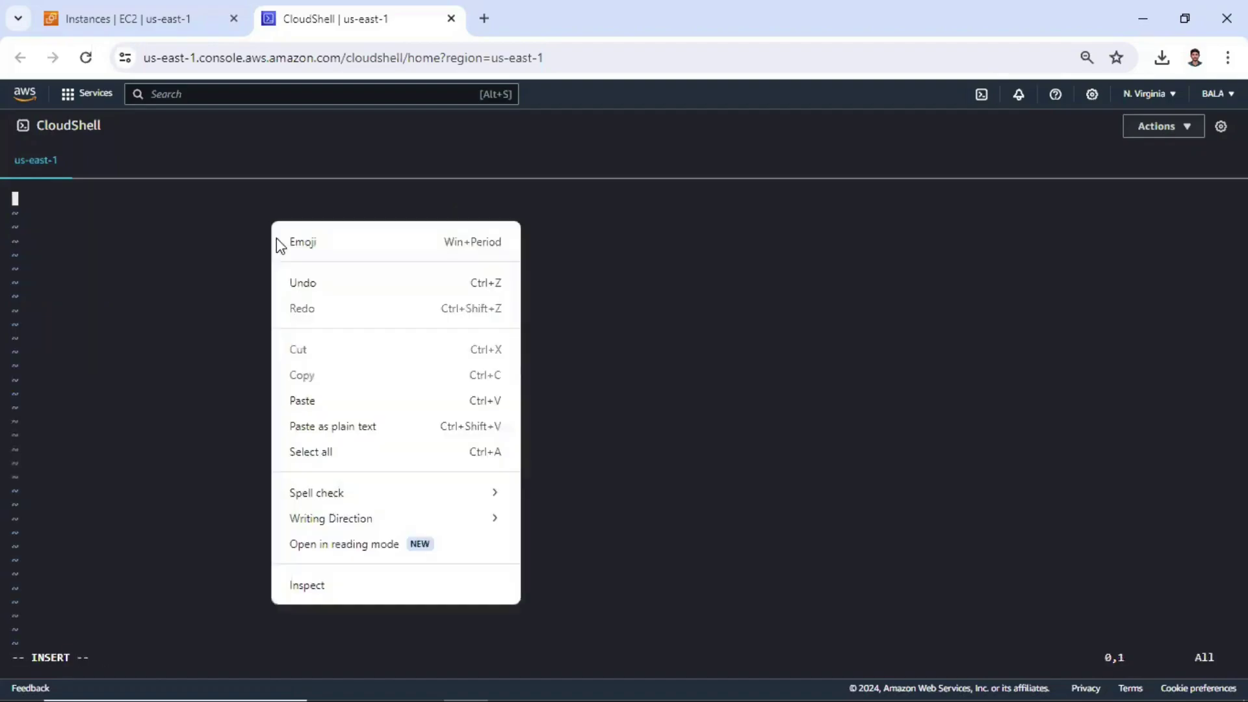
click(310, 406)
click(730, 511)
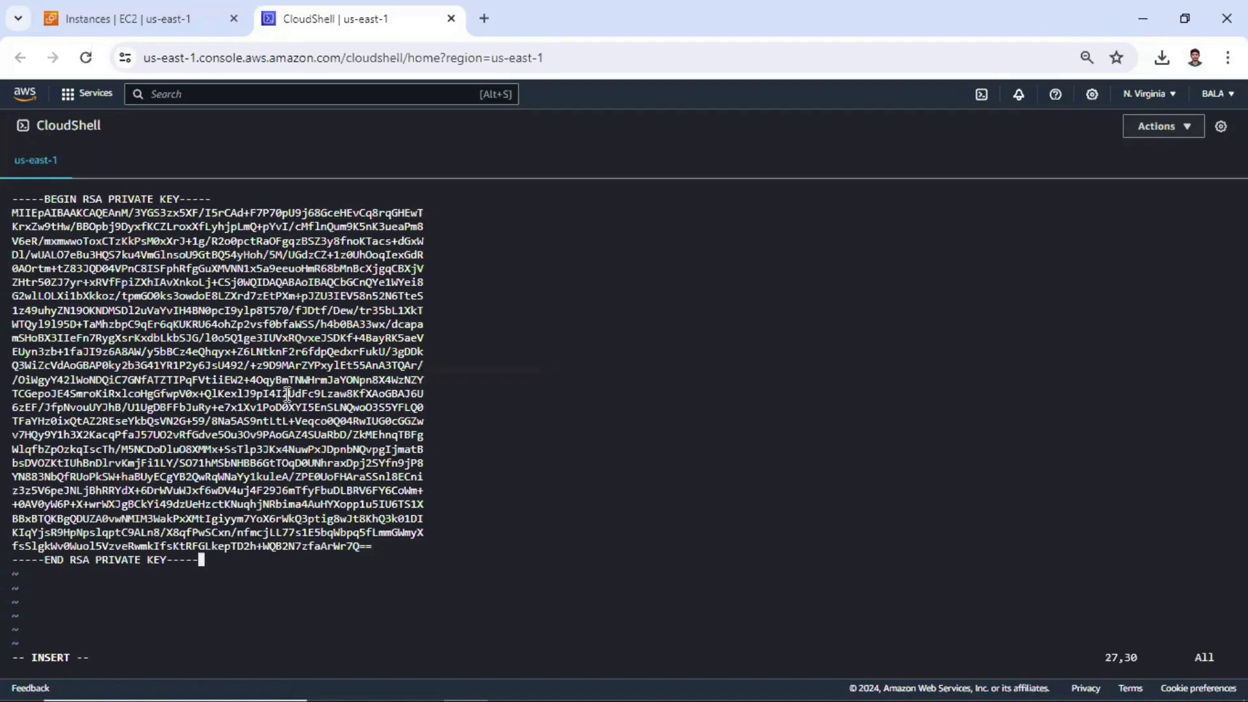
key(Escape)
text(:wq)
key(Return)
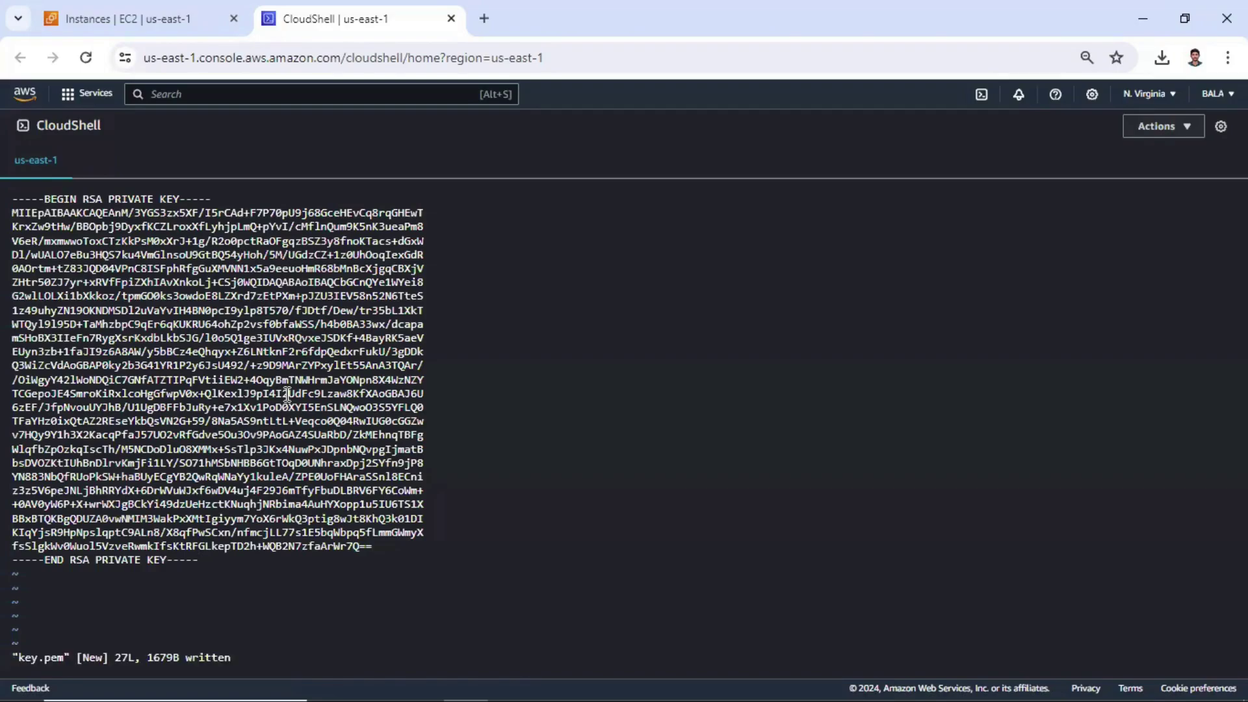
Step: List the CloudShell files with ls -ltr and examine the permissions of key.pem
text(ls -lt)
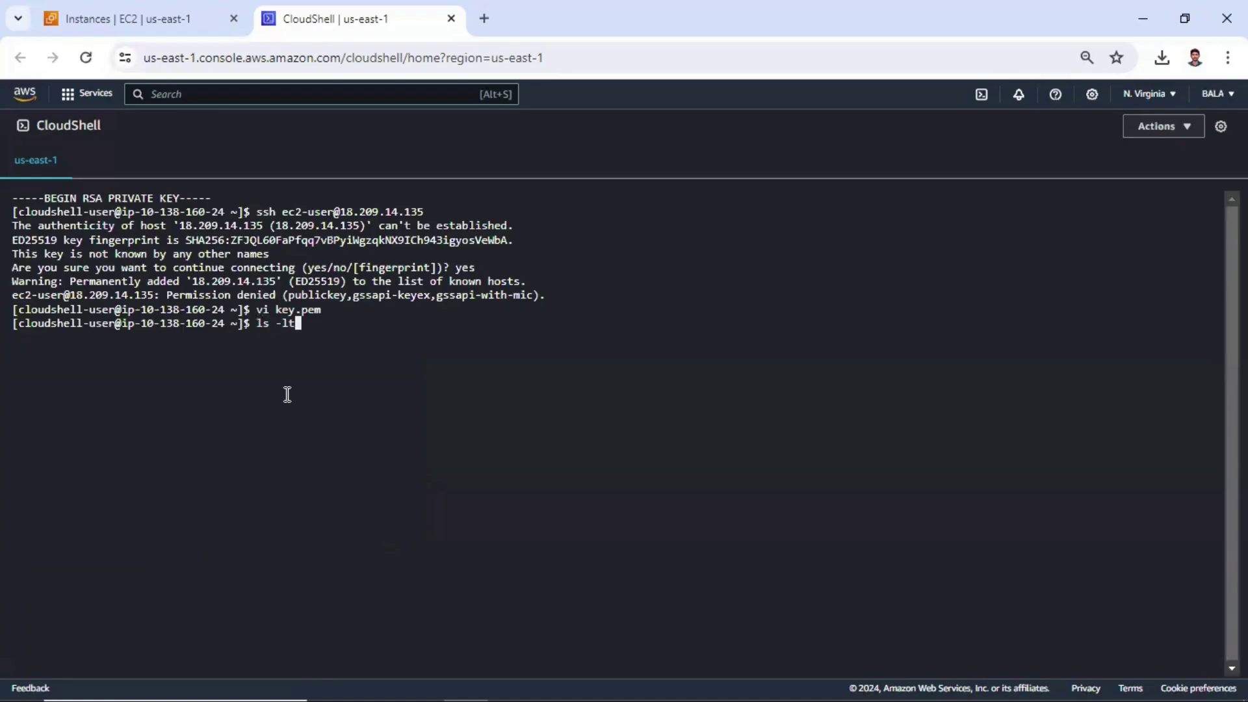
text(r)
key(Return)
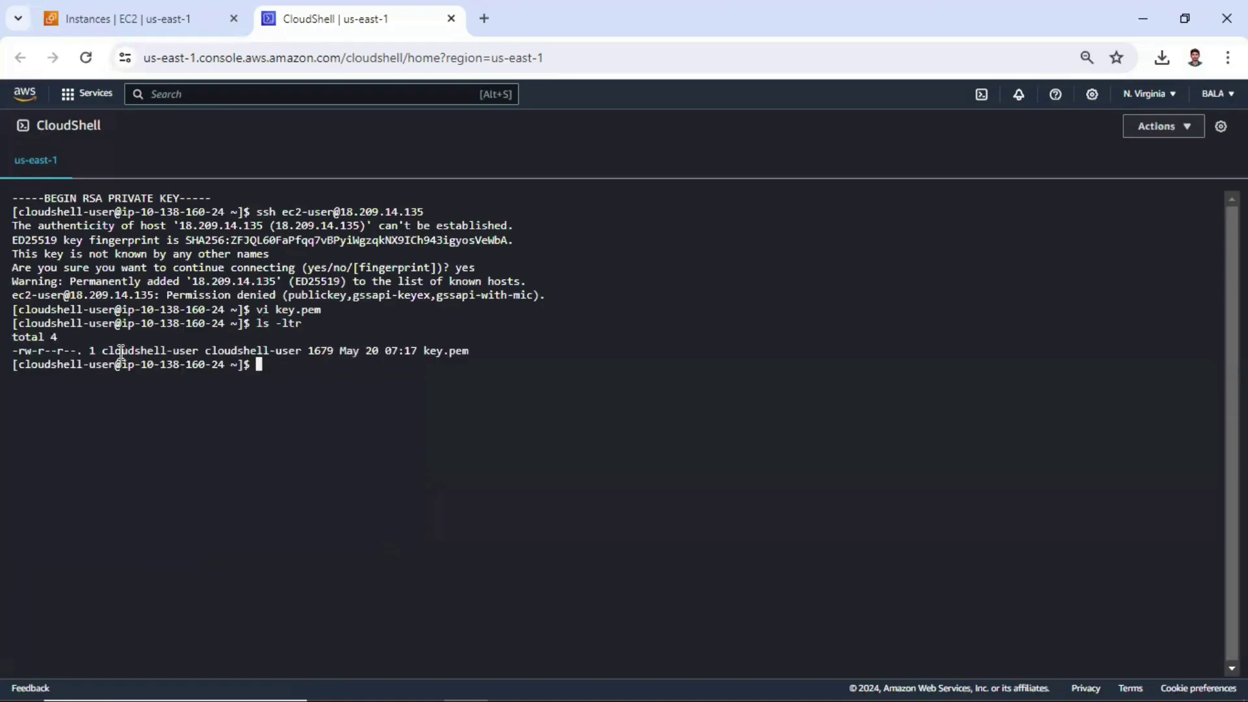
drag(474, 351, 425, 349)
drag(76, 351, 14, 351)
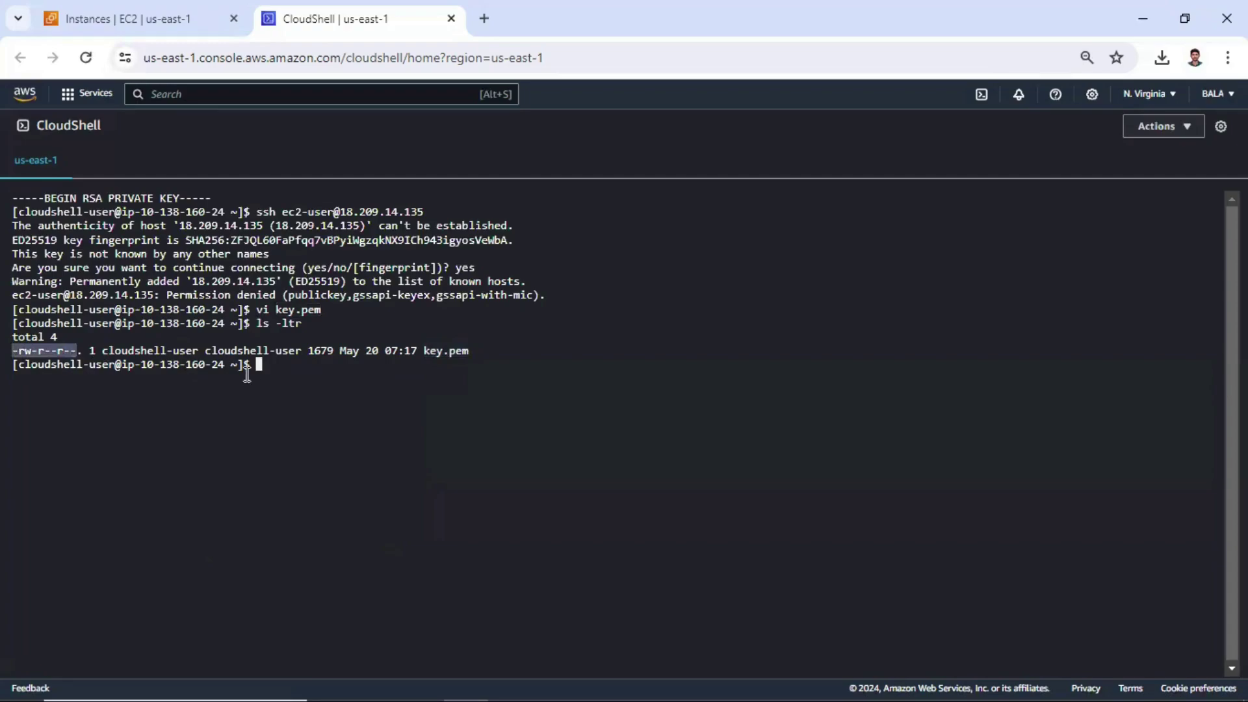
Step: Increase the terminal's font size in the CloudShell preferences
click(289, 365)
key(Up)
key(Down)
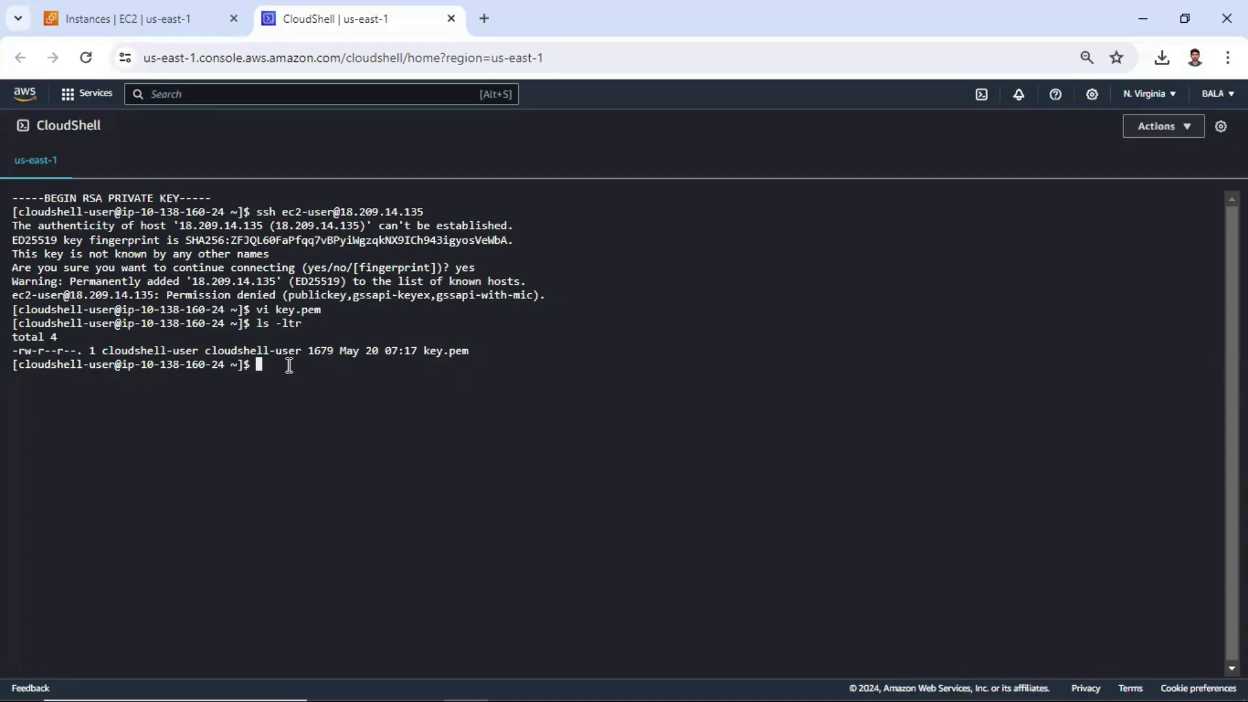
key(Up)
click(1189, 129)
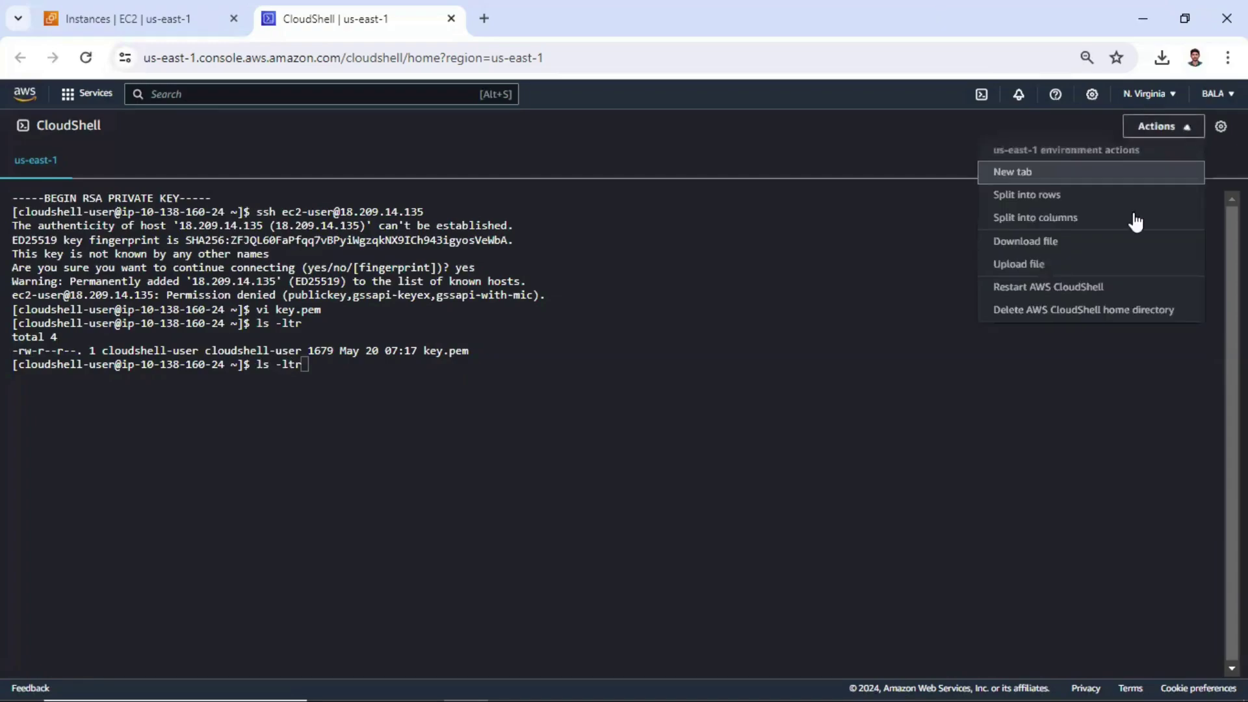
click(1220, 126)
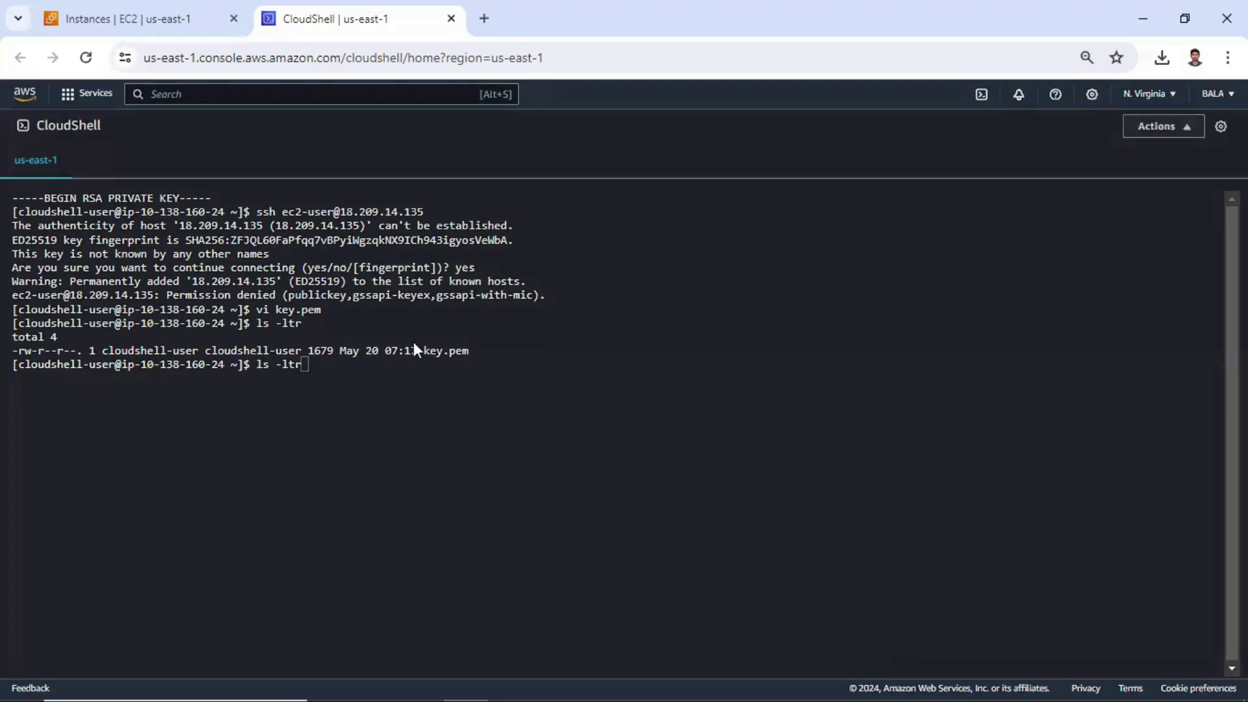
click(451, 398)
click(800, 554)
key(Up)
key(Up)
key(Left)
key(Left)
key(Left)
key(Left)
key(Left)
key(Left)
key(Home)
key(Right)
key(Right)
key(Right)
text(-)
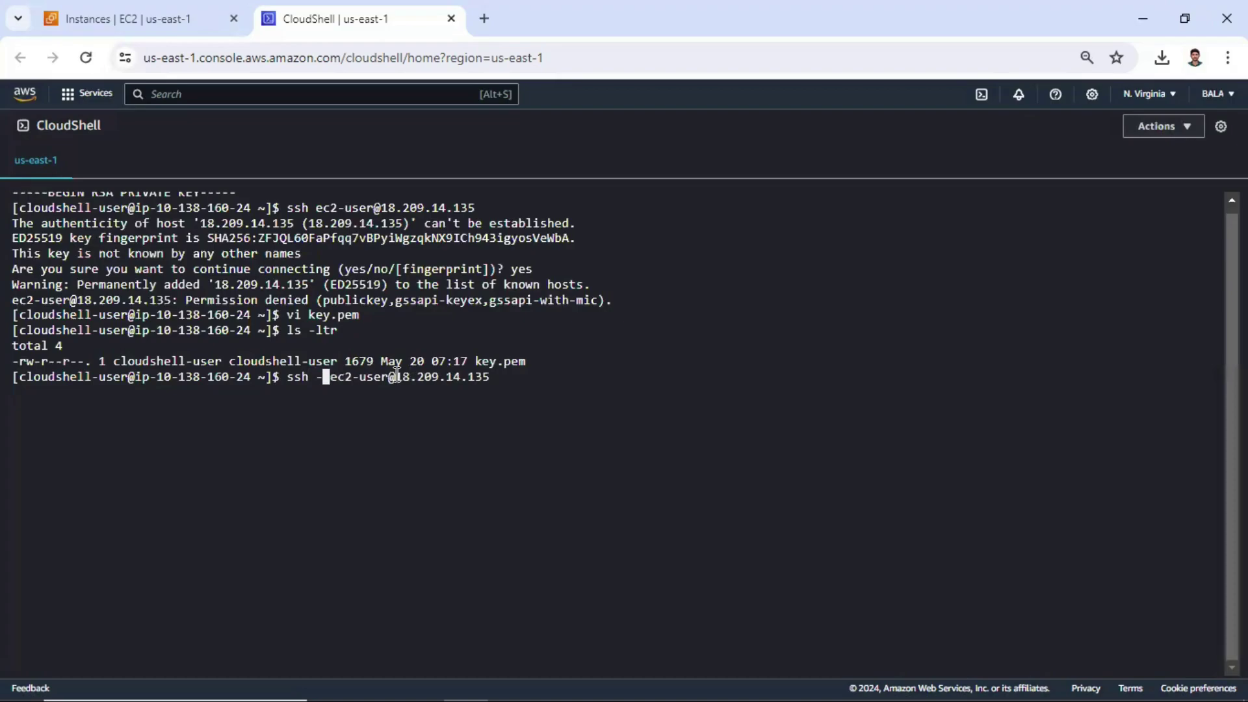
text(i key.pem)
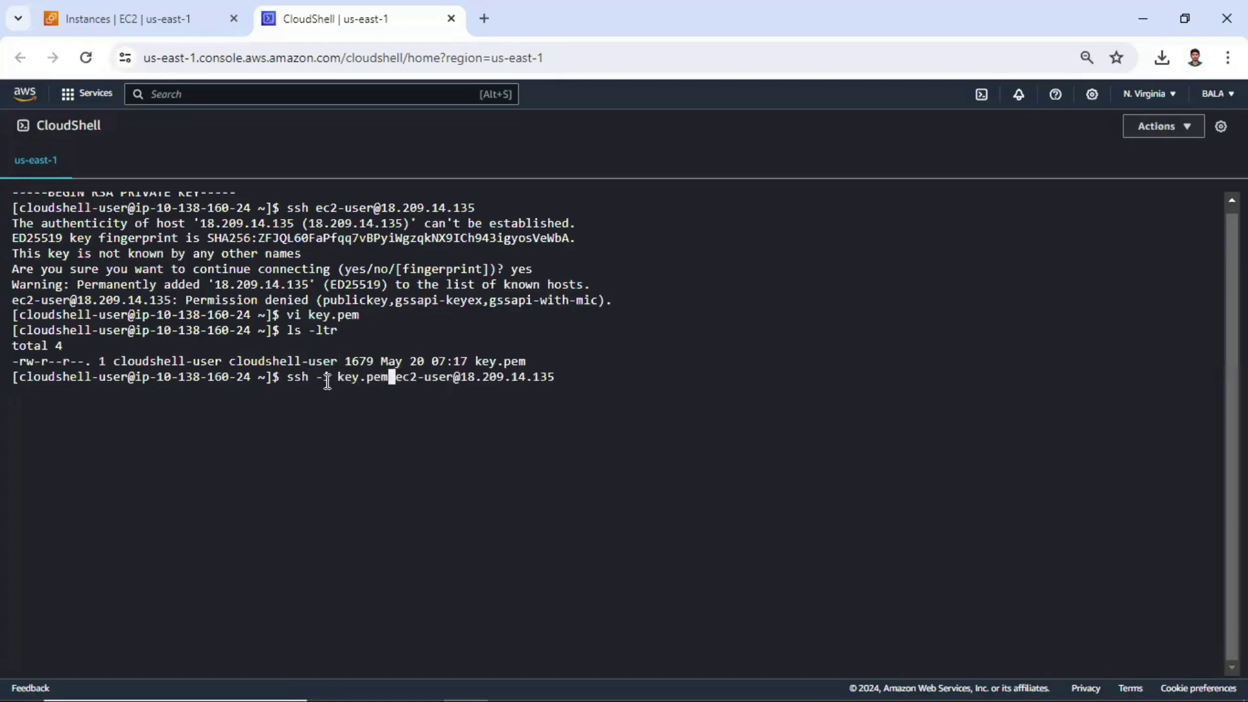
drag(334, 378, 390, 378)
click(598, 393)
key(Return)
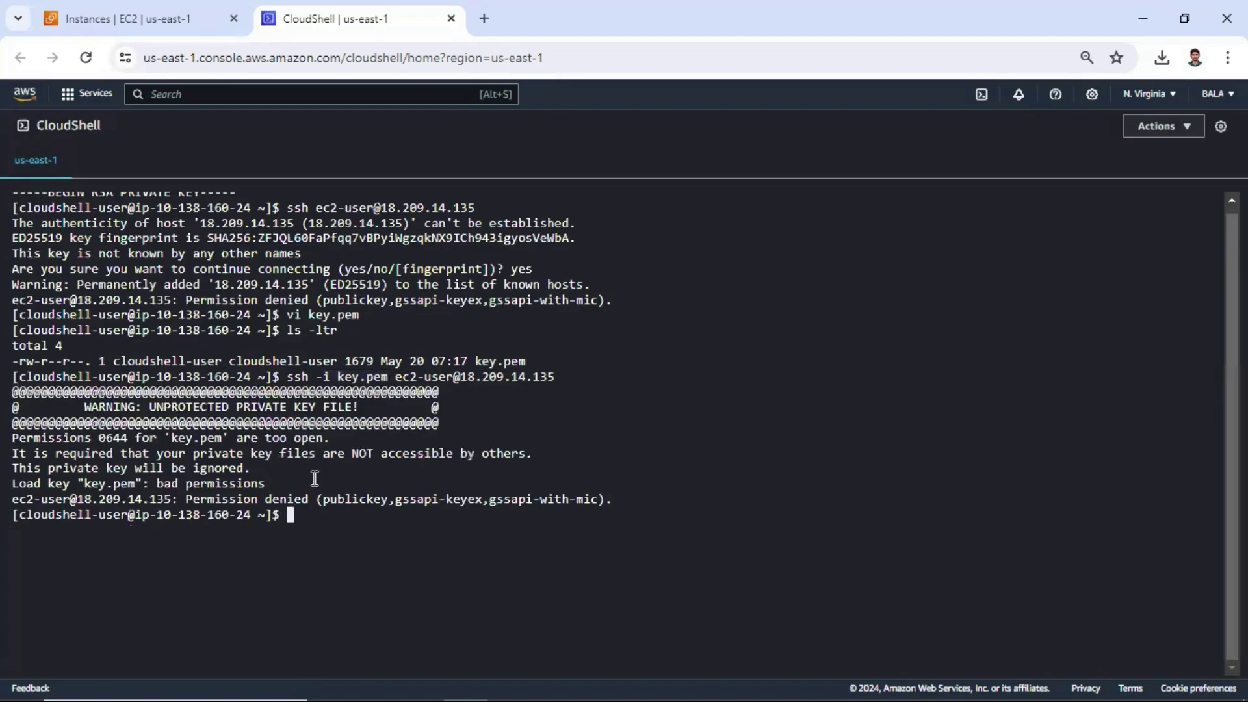
Step: Restrict the private key file's permissions with chmod 600 key.pem and check them with ls -ltr
drag(533, 458, 300, 455)
drag(55, 447, 9, 439)
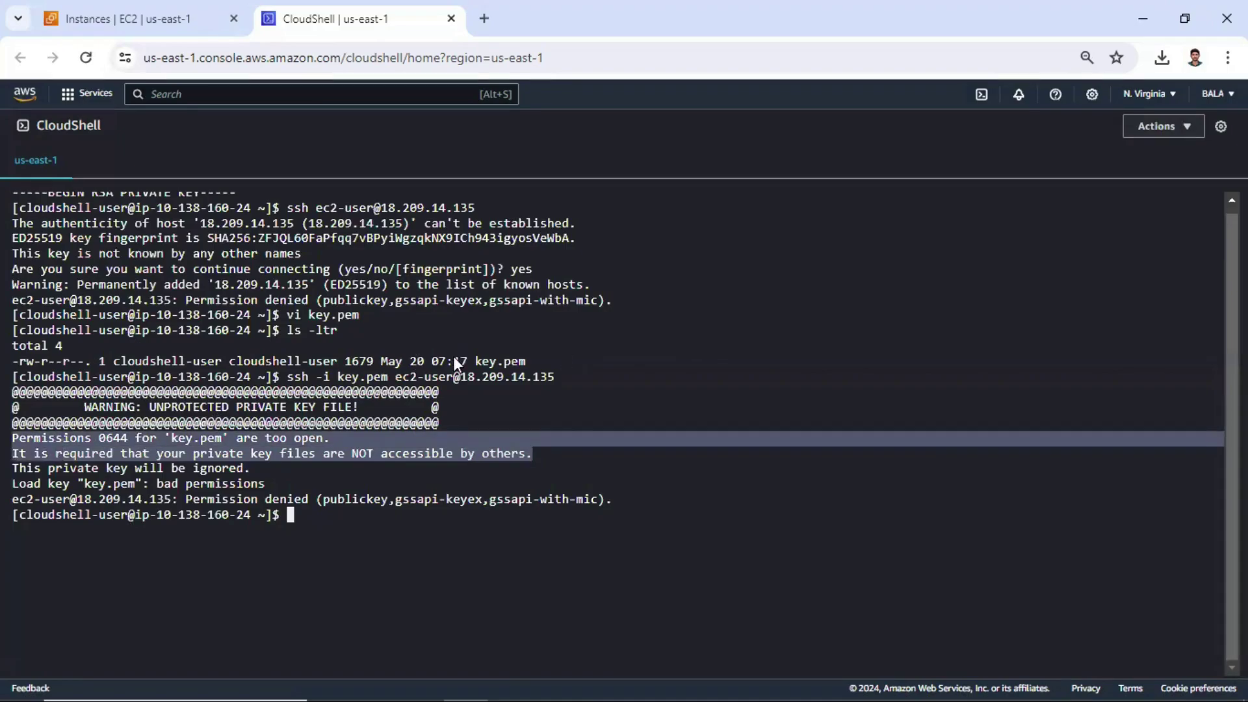
drag(454, 362, 527, 361)
click(481, 487)
text(ch)
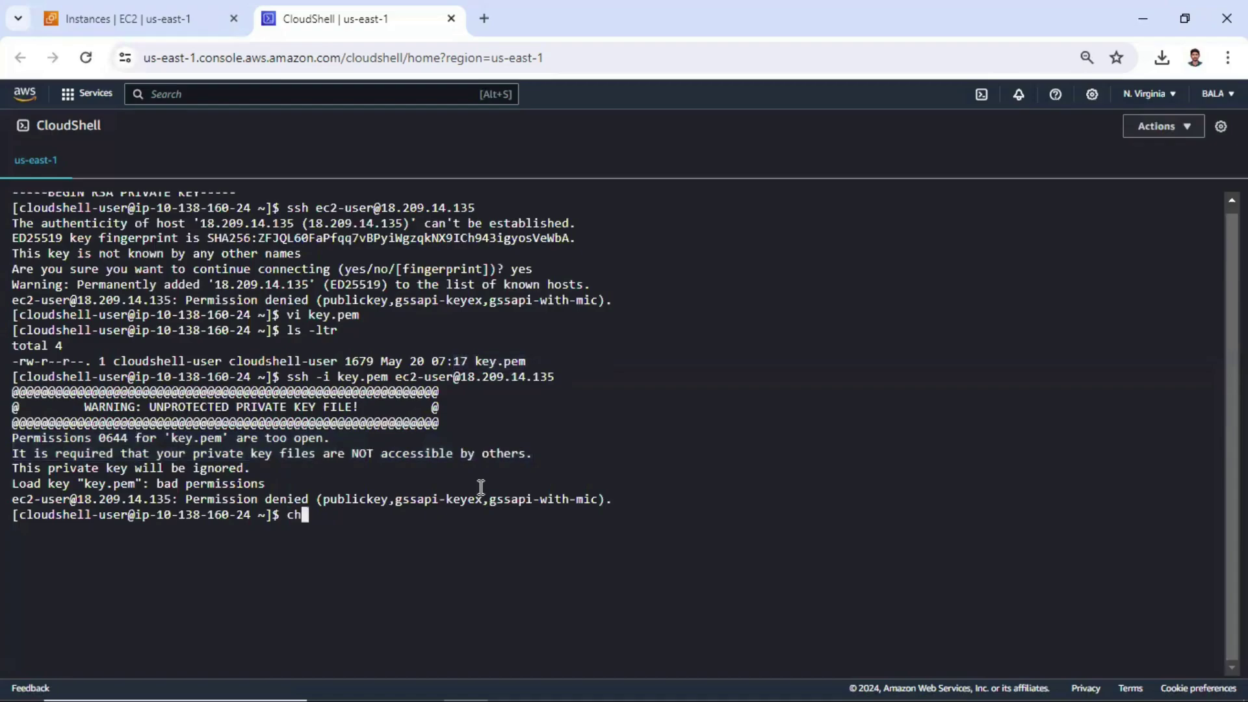
text(mod 600 ke)
key(Tab)
key(Return)
text(ls -lt)
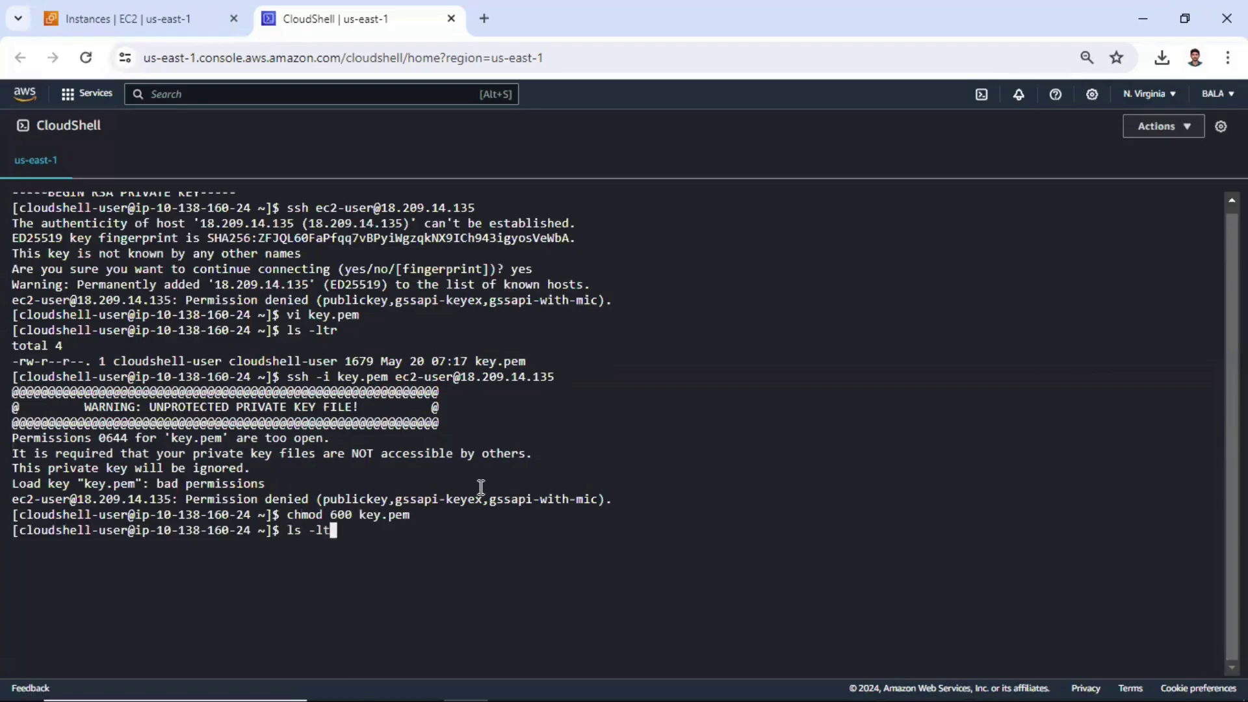
text(r)
key(Return)
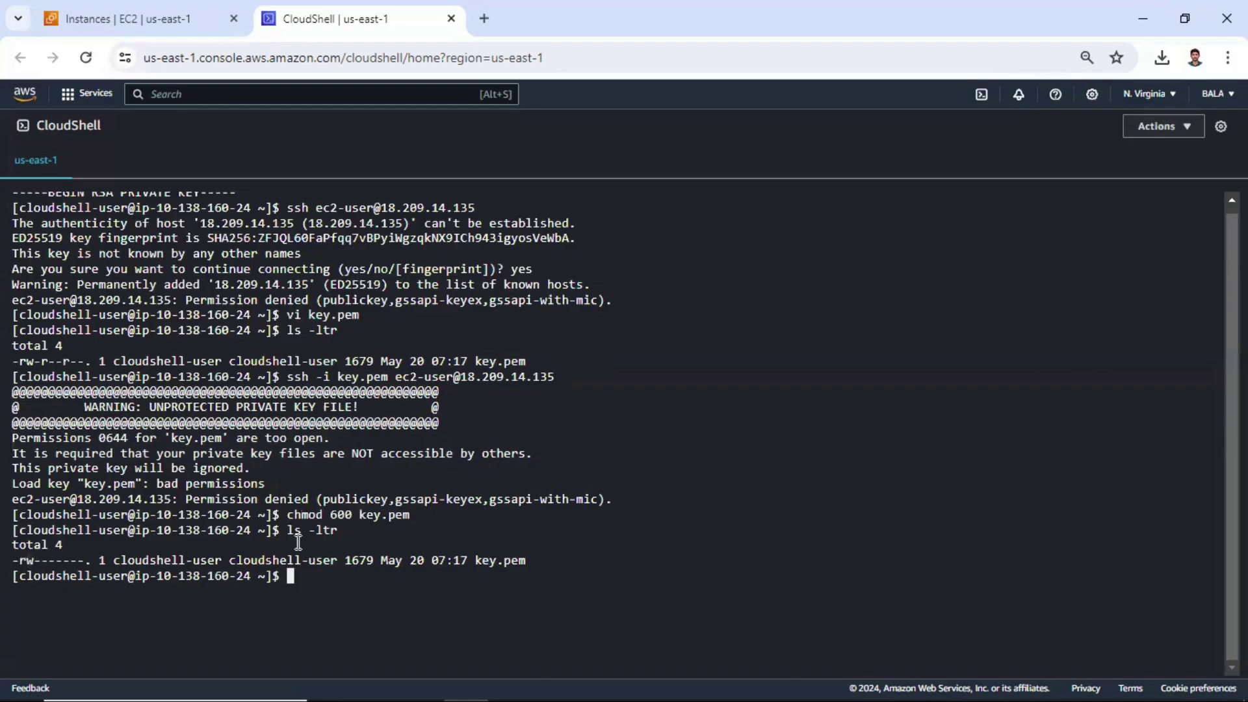
key(Up)
key(Up)
key(Up)
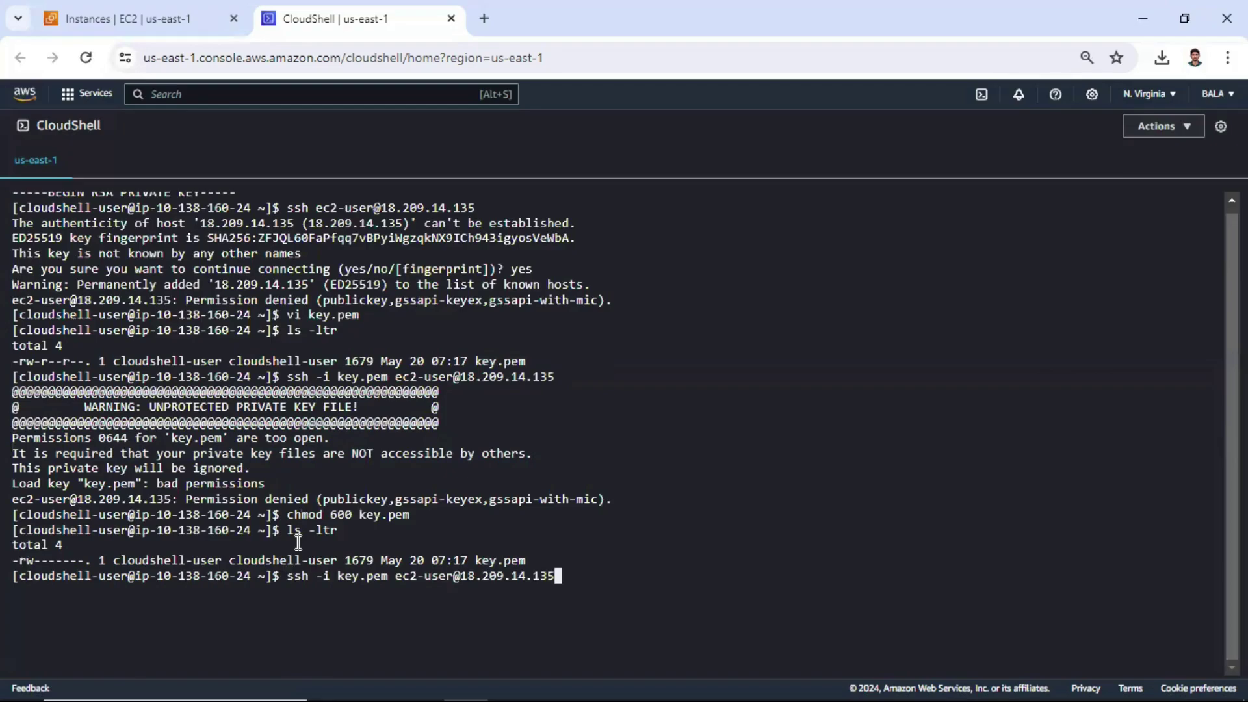
key(Return)
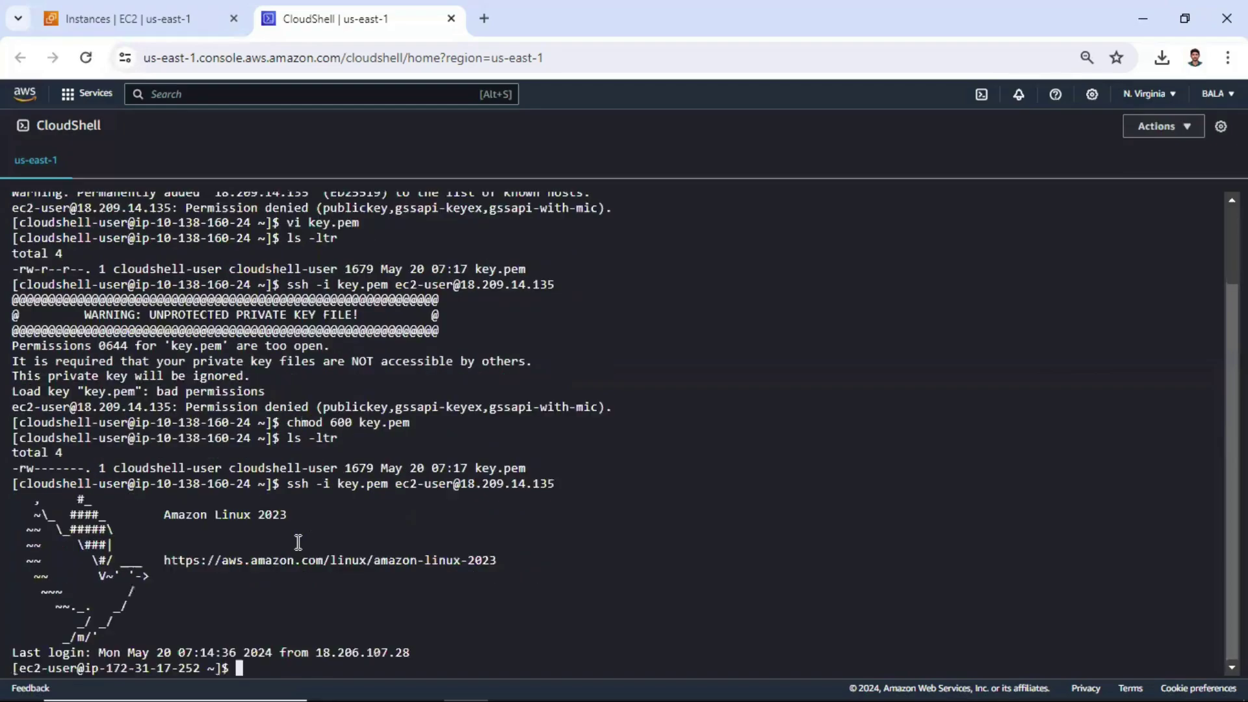
key(Return)
key(Return)
key(Return)
key(Return)
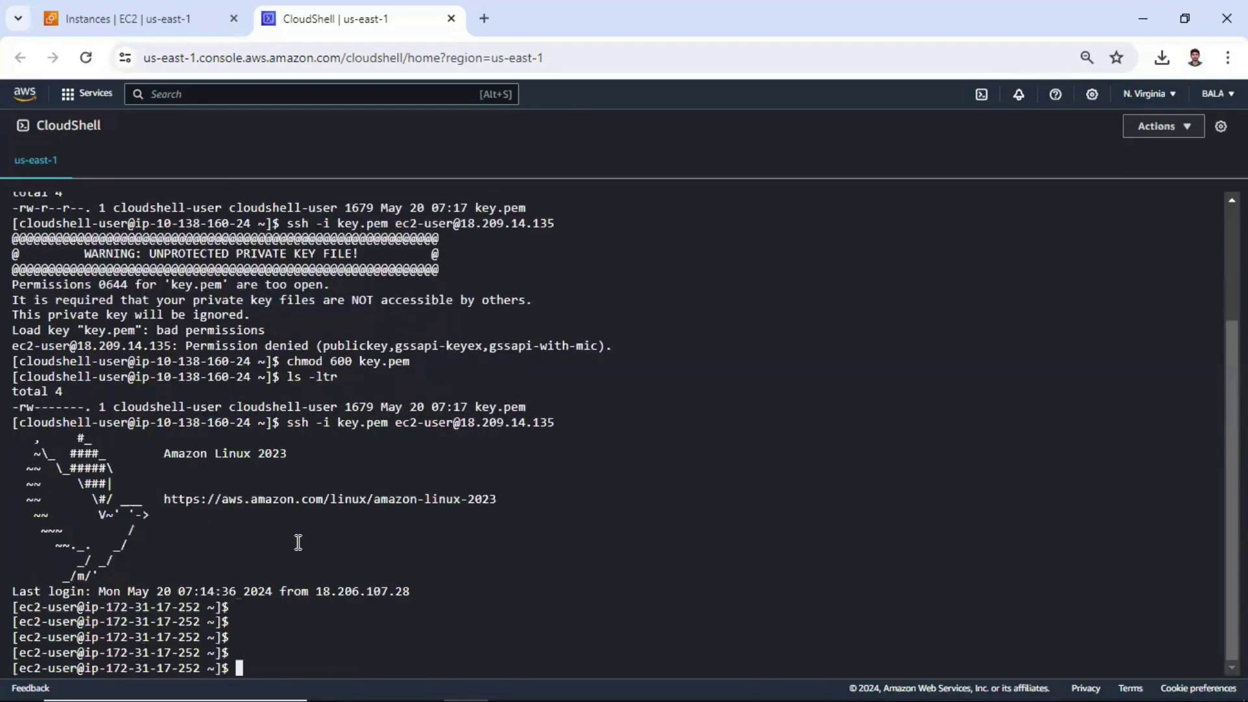
key(Return)
key(Return)
key(Return)
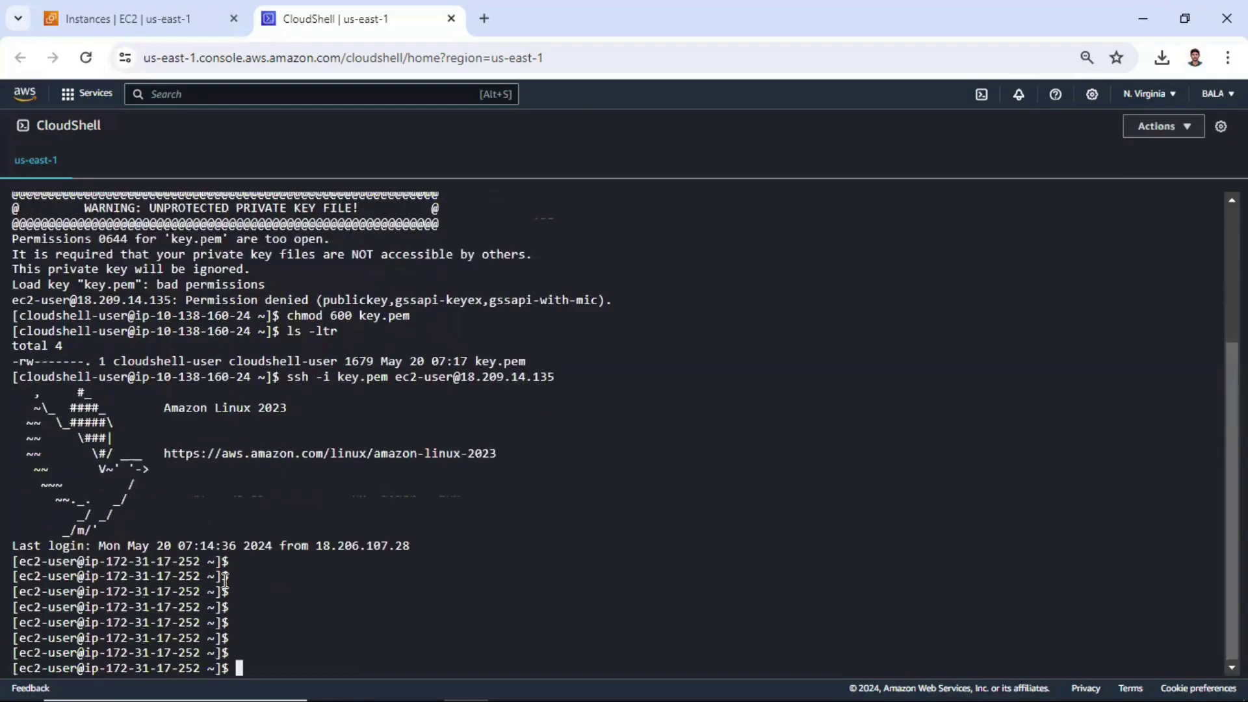
Step: List the instance's network interfaces with ip a and compare the address with ssh_lab's private IPv4 address in the EC2 console
text(ip )
text(a)
key(Return)
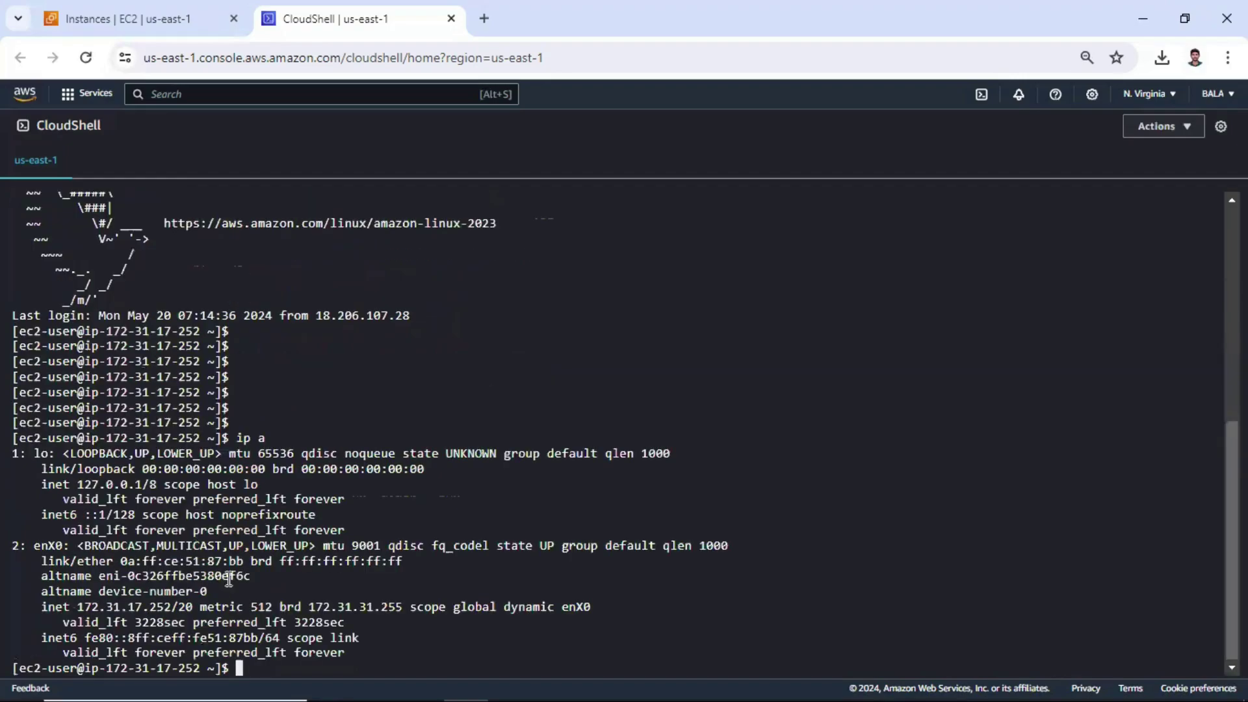
drag(119, 607, 151, 608)
click(193, 22)
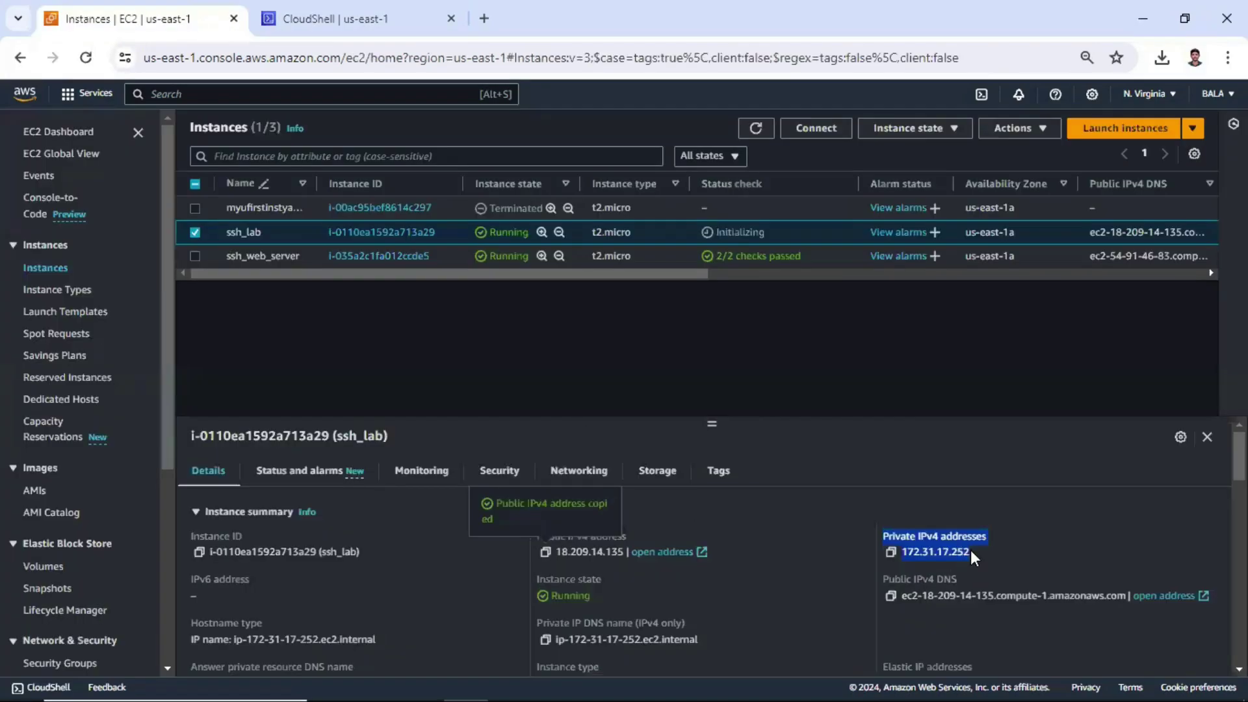
click(349, 20)
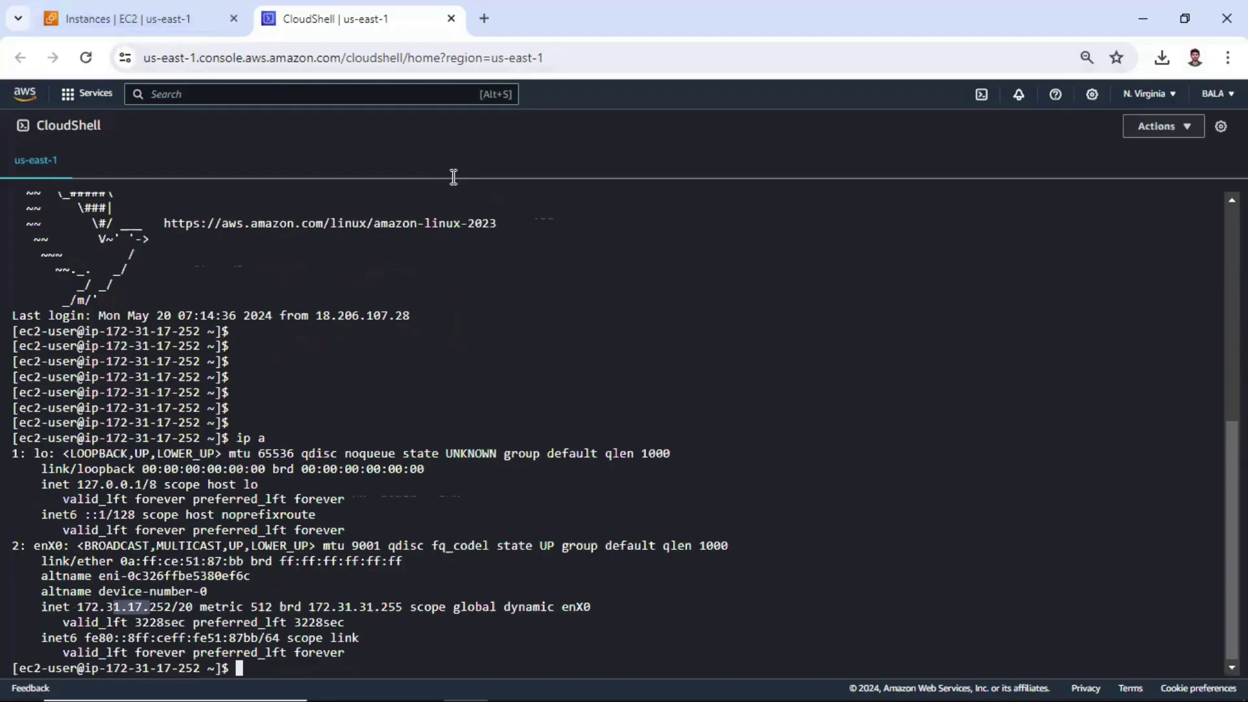
click(207, 13)
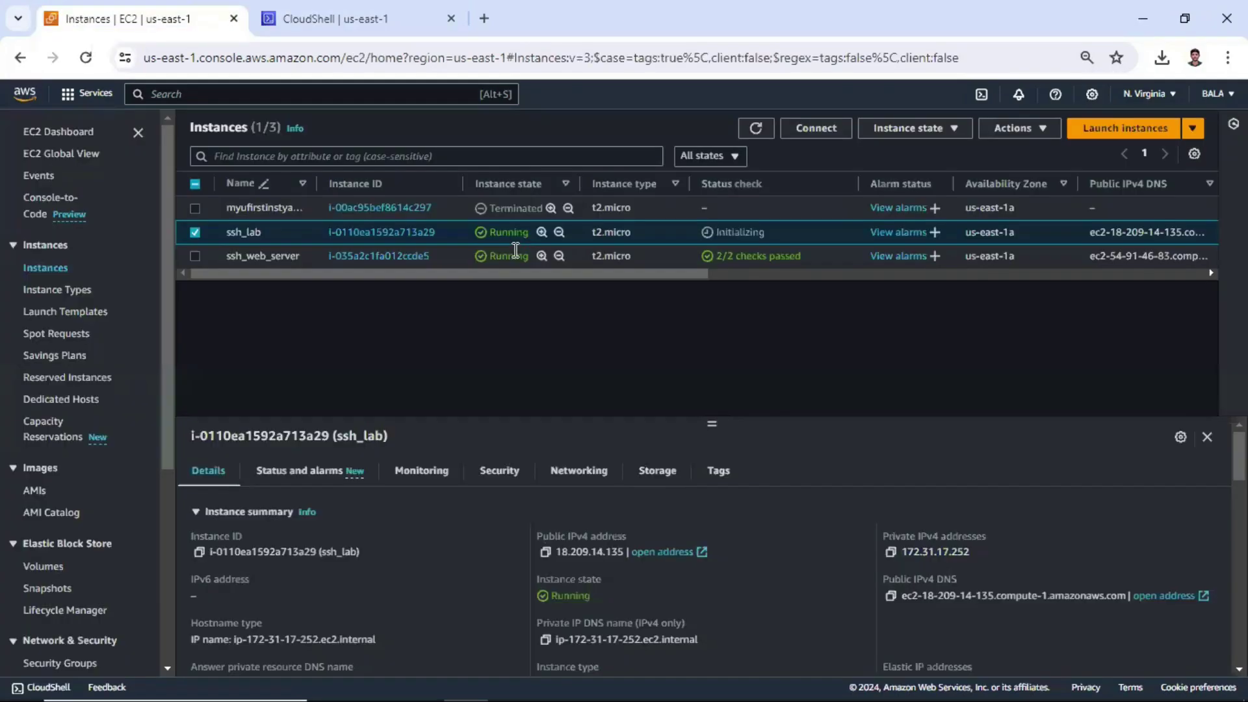
click(983, 98)
key(alt+Tab)
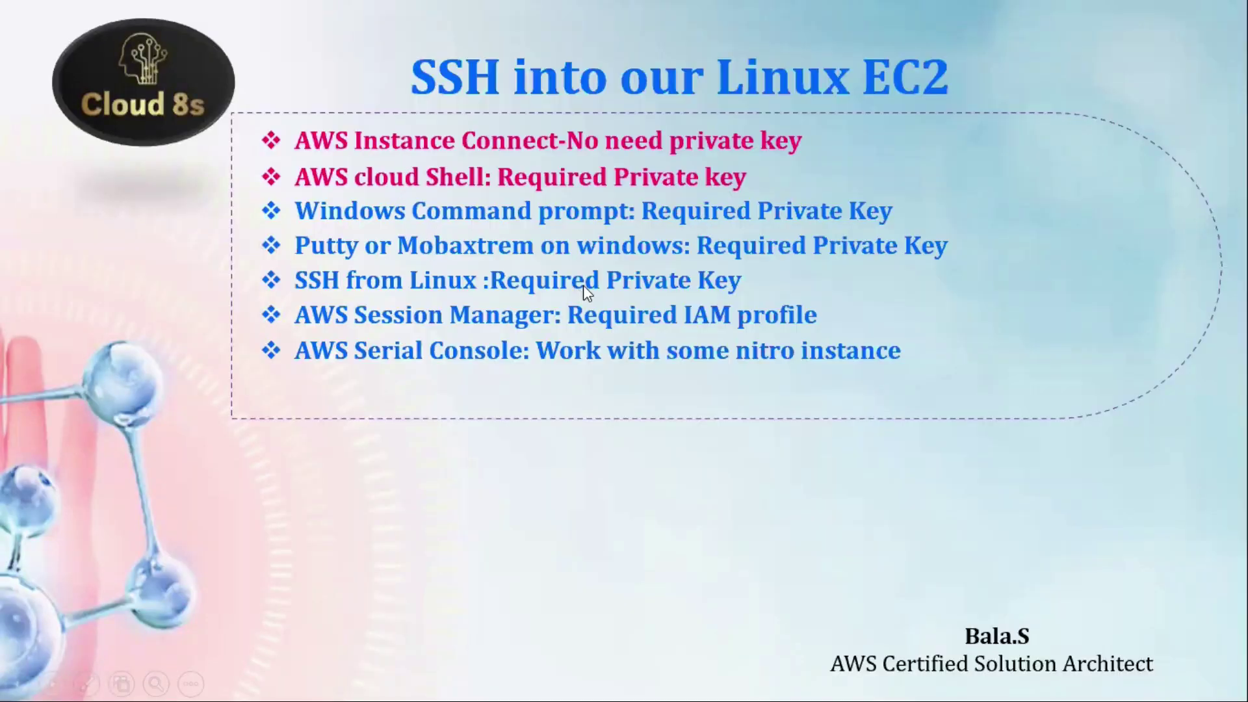
key(Right)
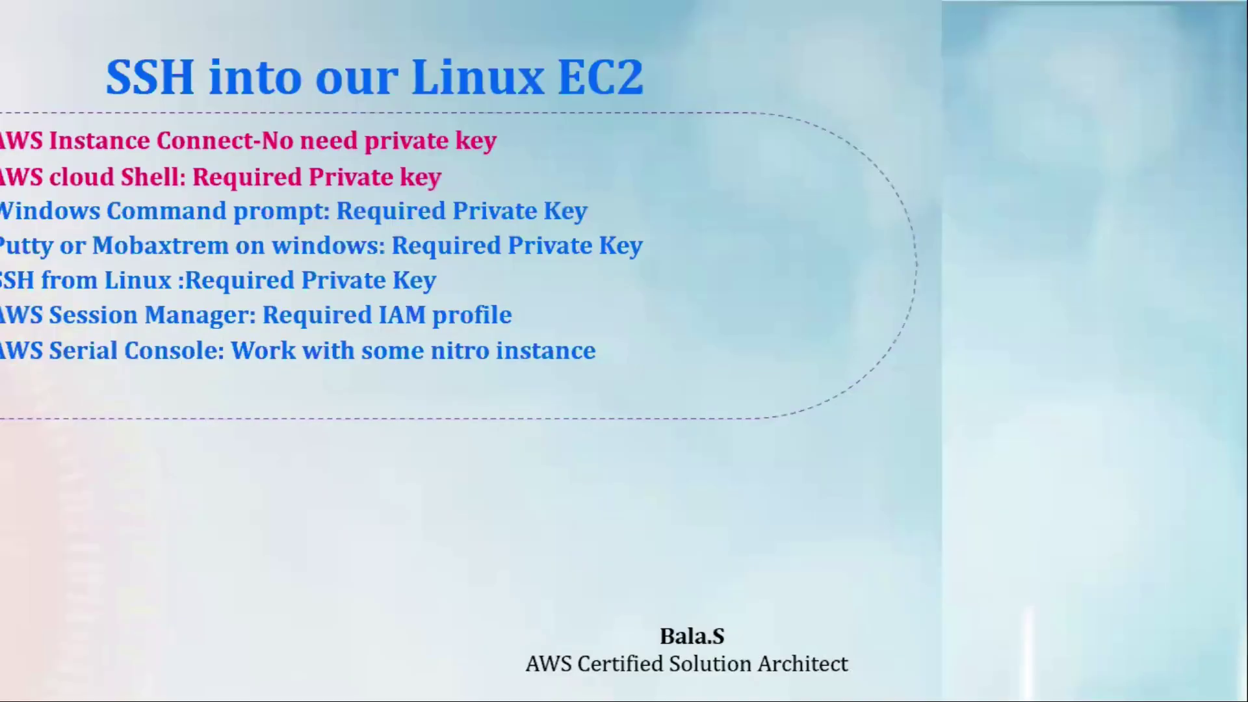
key(Right)
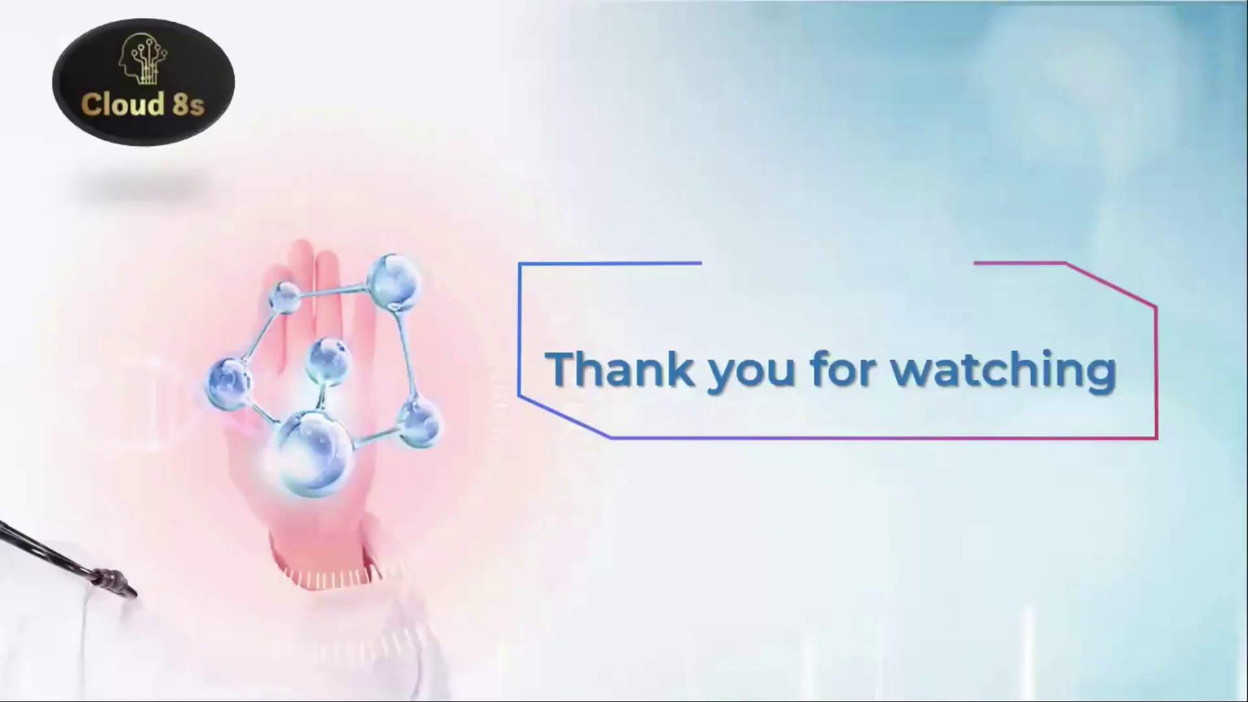